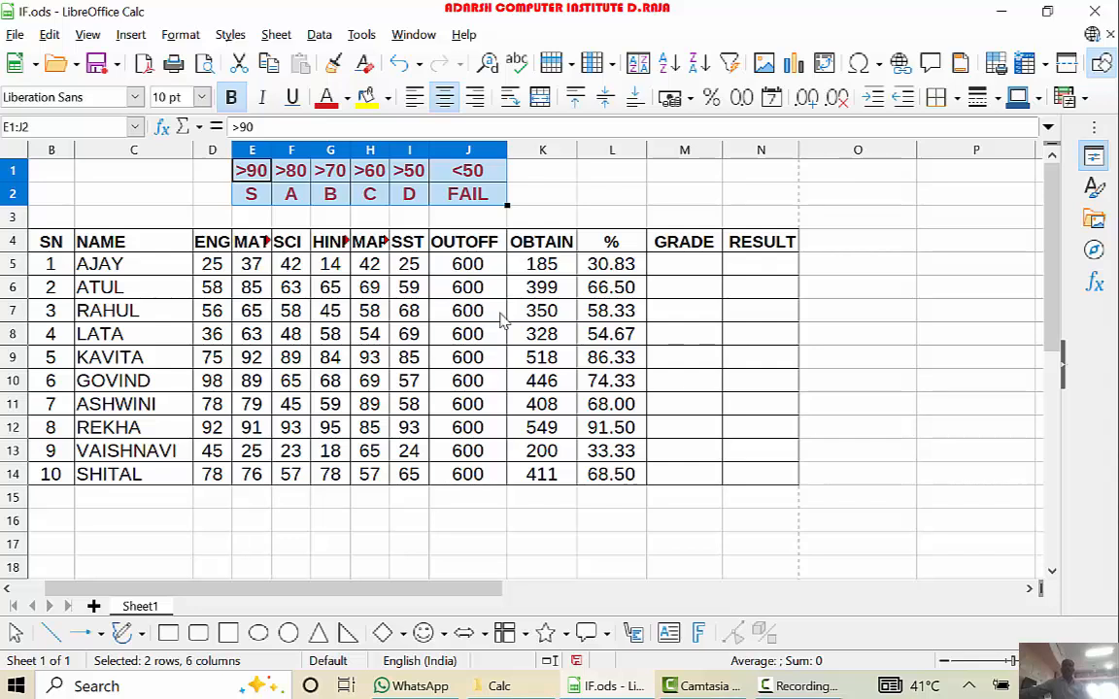
- Review the obtained marks, the percentage column and the grading scale above the table, matching each percentage threshold to its grade letter
left_click(515, 268)
left_click(622, 316)
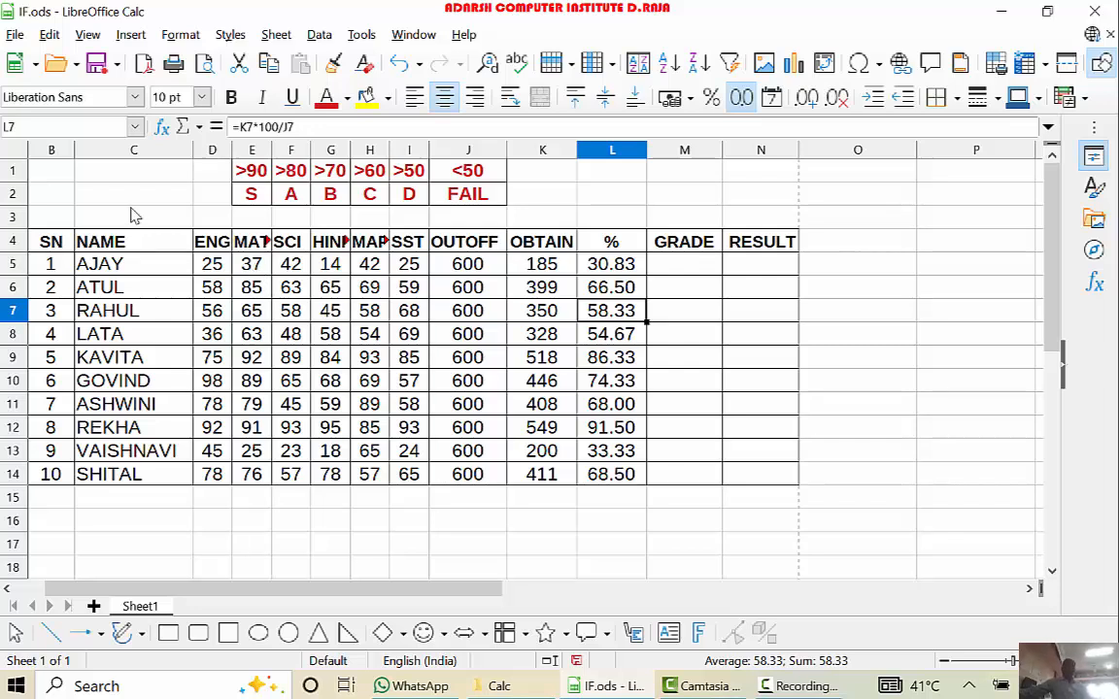
left_click(258, 176)
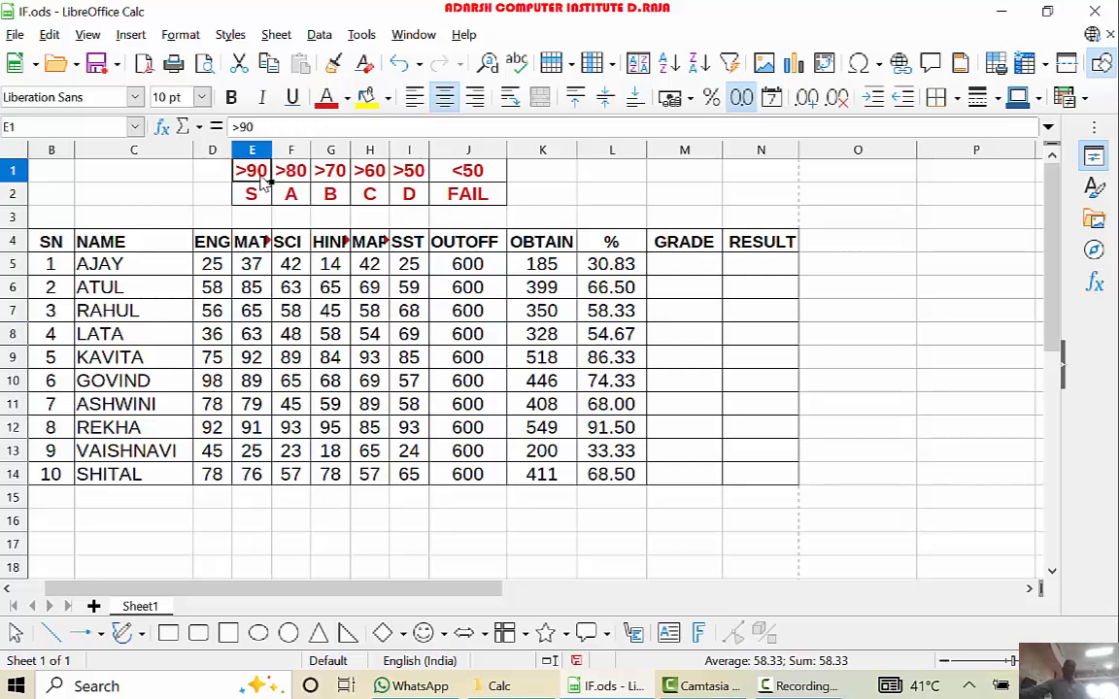
left_click(259, 197)
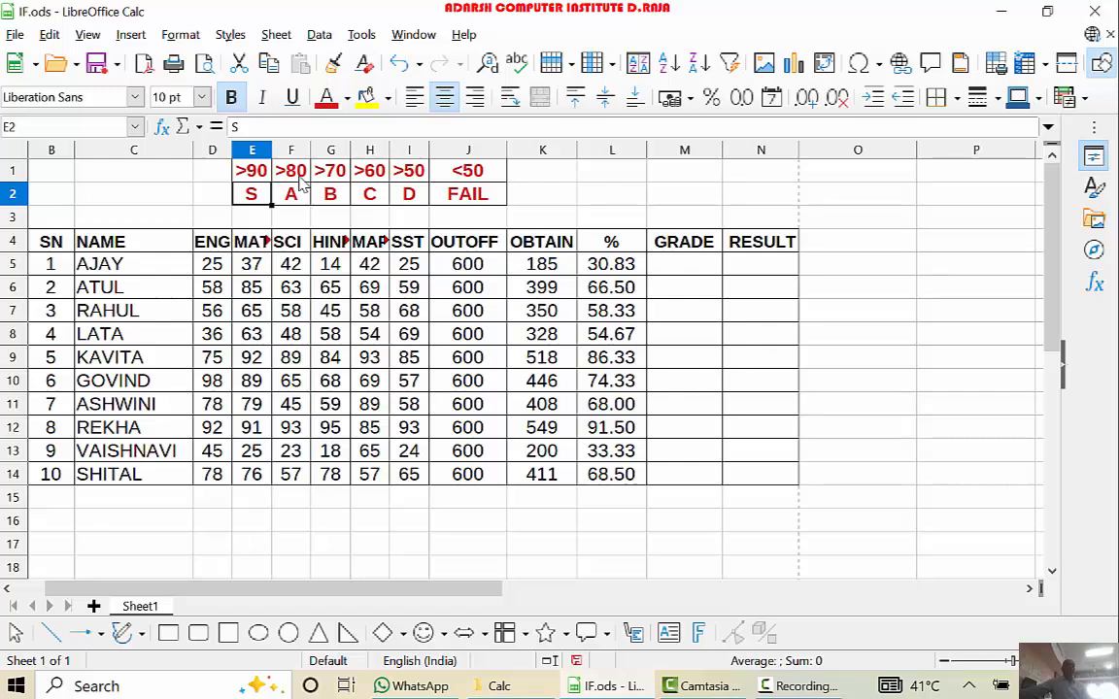
left_click(294, 197)
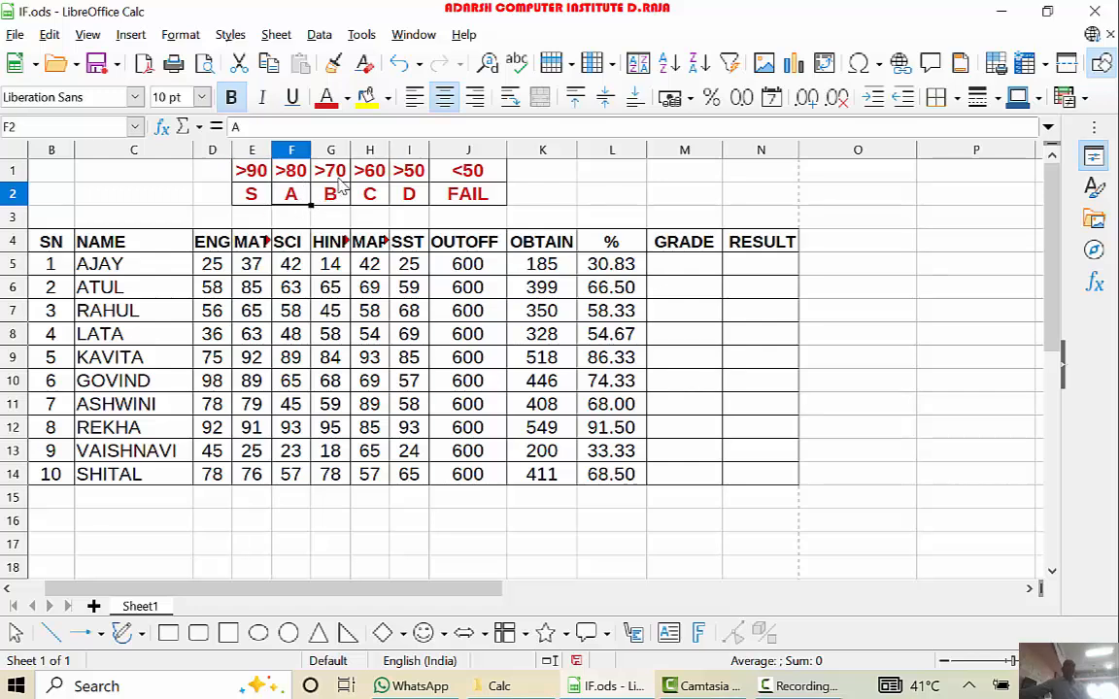
left_click(340, 175)
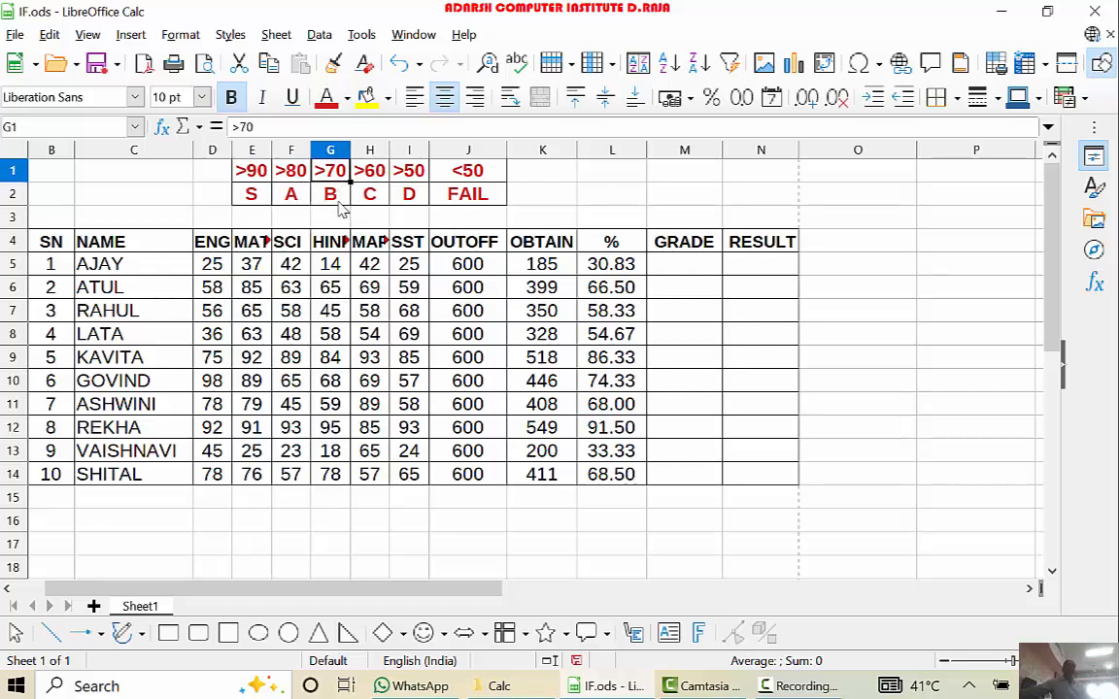
left_click(321, 192)
left_click(381, 183)
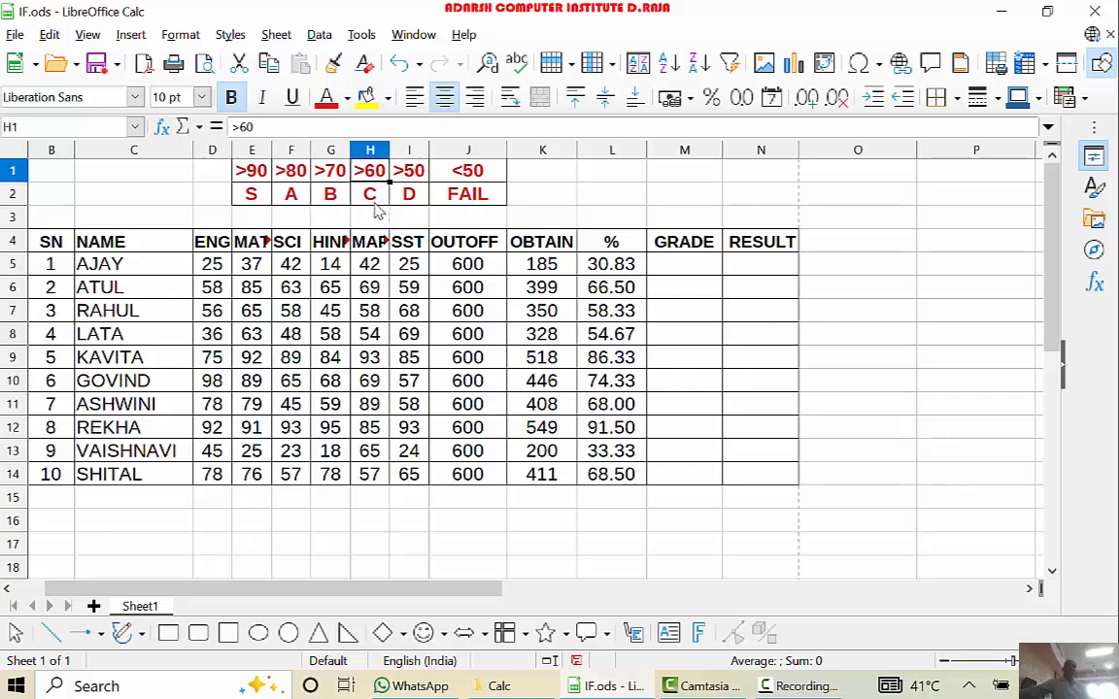
left_click(379, 199)
left_click(409, 180)
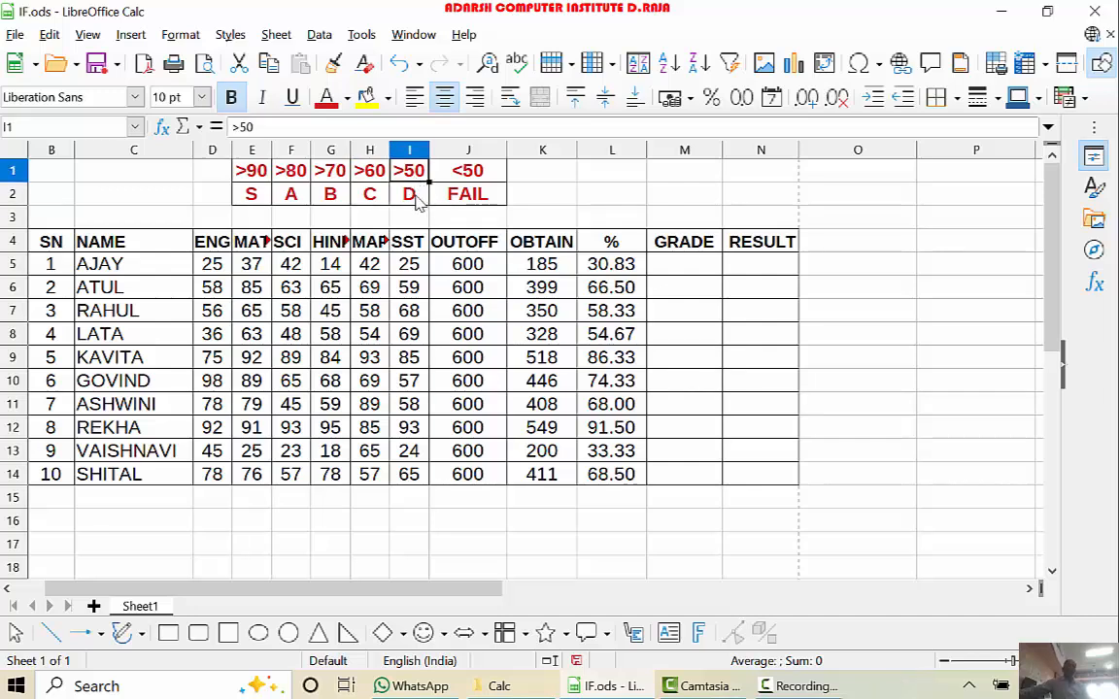
left_click(413, 197)
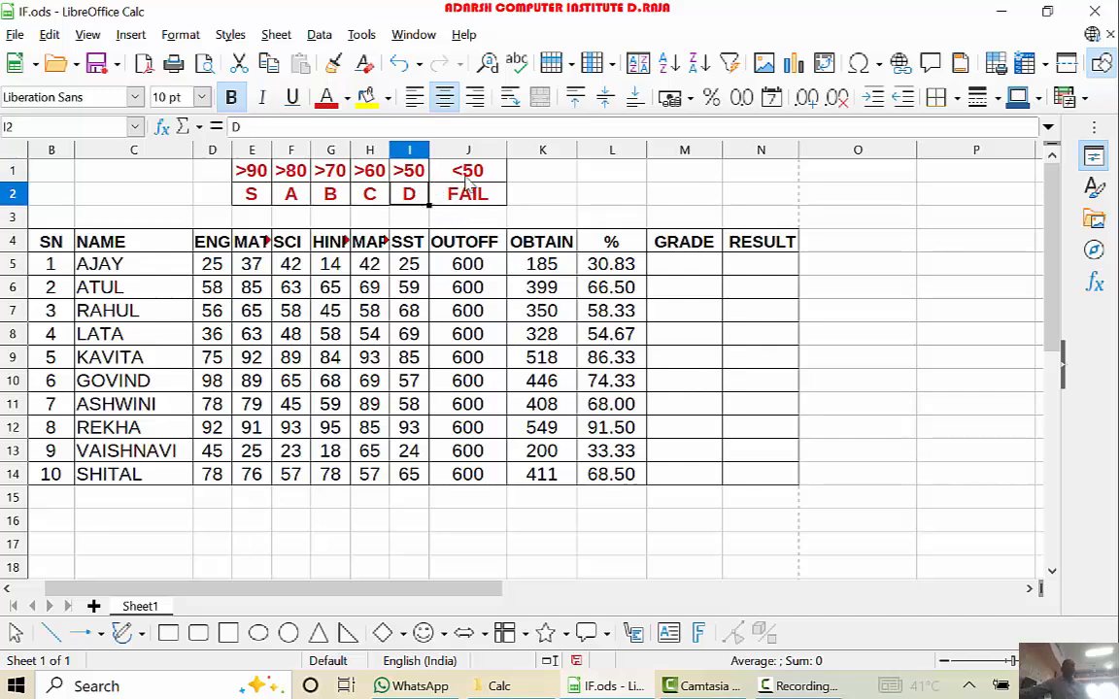
- Replace the grade for percentages below 50 in cell J2 with F
left_click(442, 173)
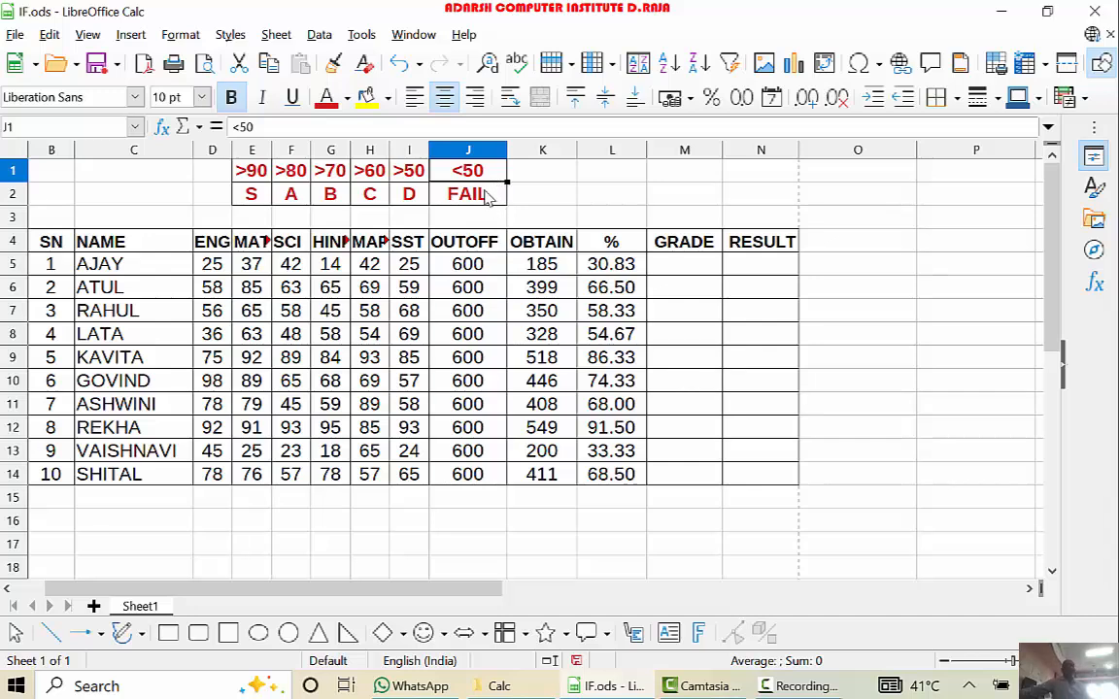
left_click(482, 201)
type("F")
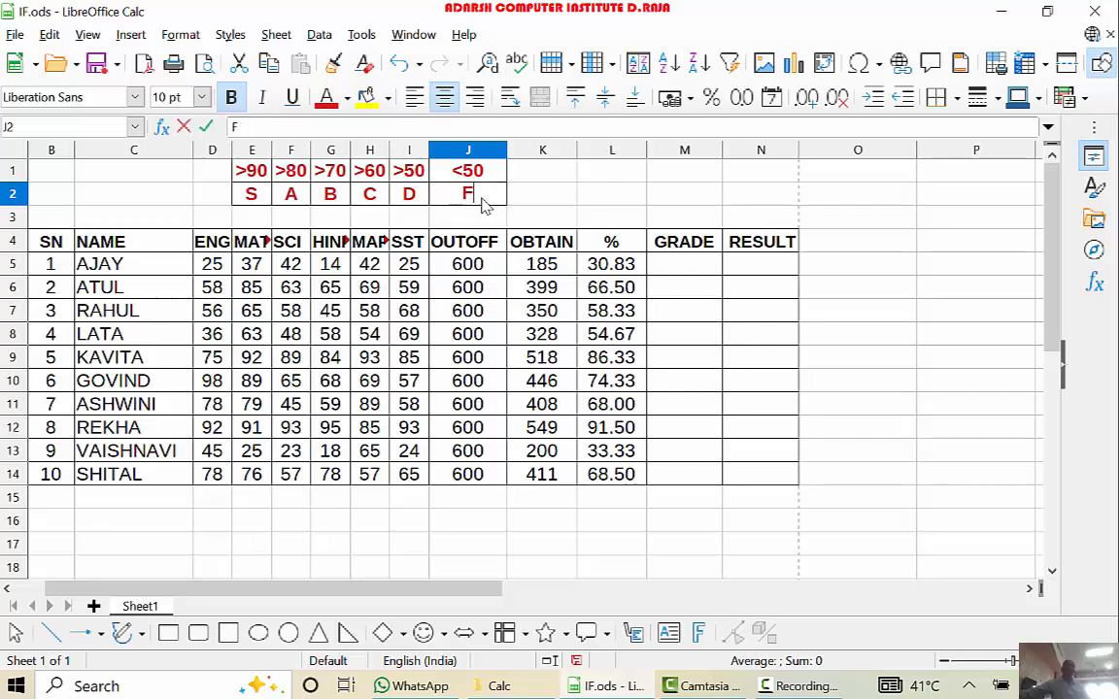
left_click(552, 218)
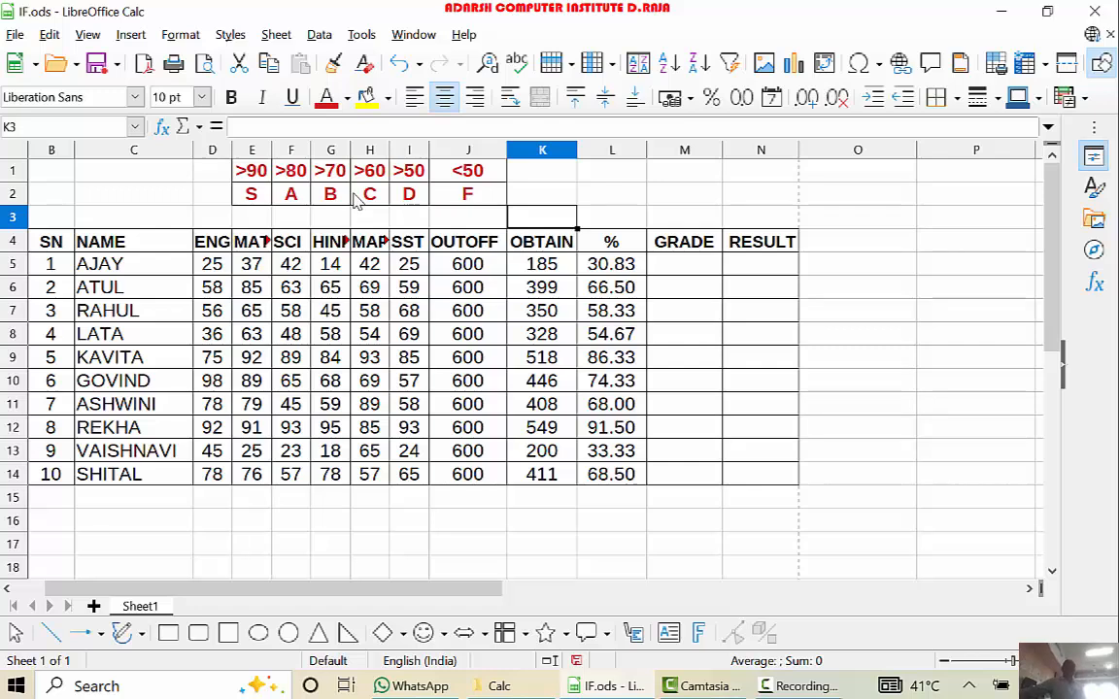
- Begin the GRADE formula in M5 with an IF that tests L5>90 and returns "S": =IF(L5>90,"S"
left_click(682, 272)
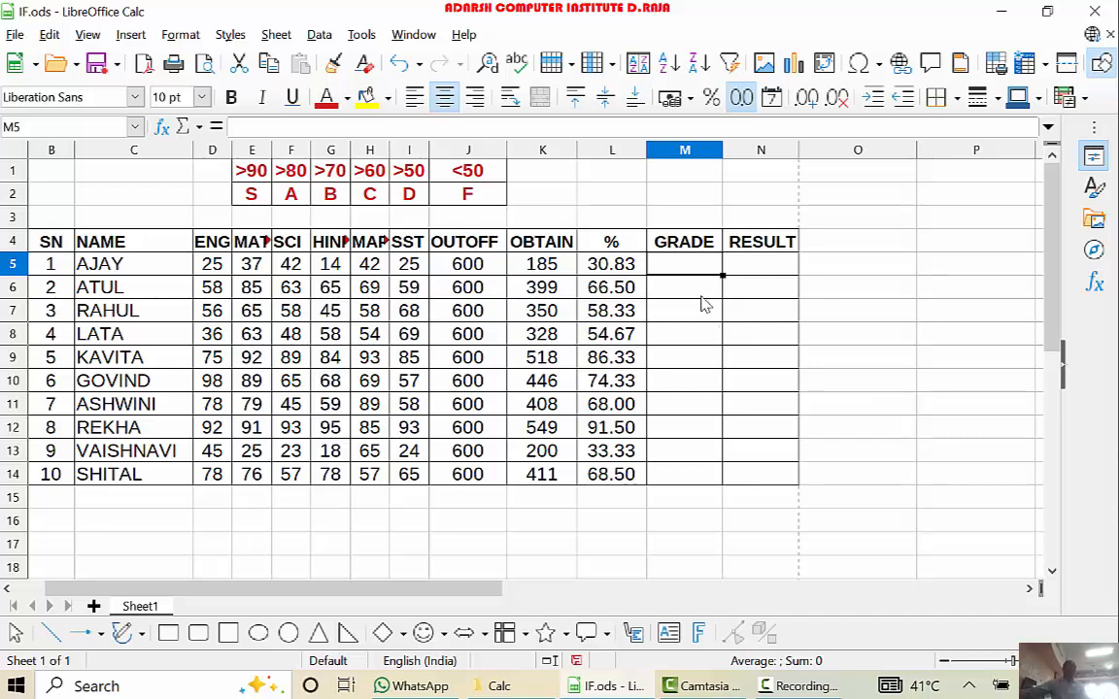
type("=")
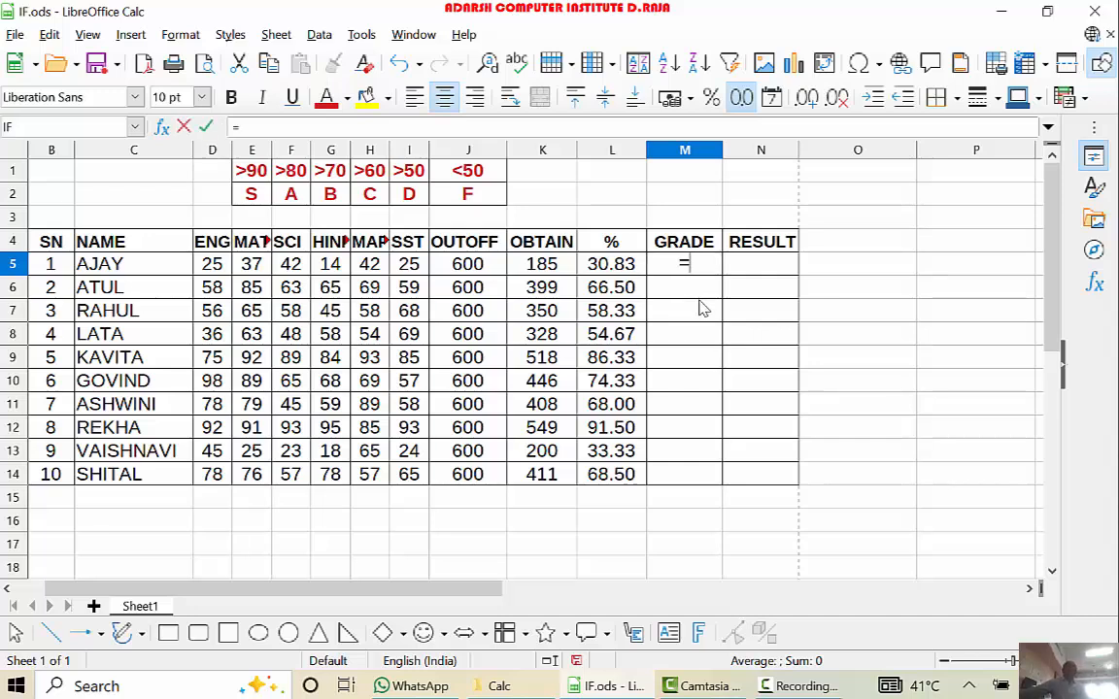
type("IF")
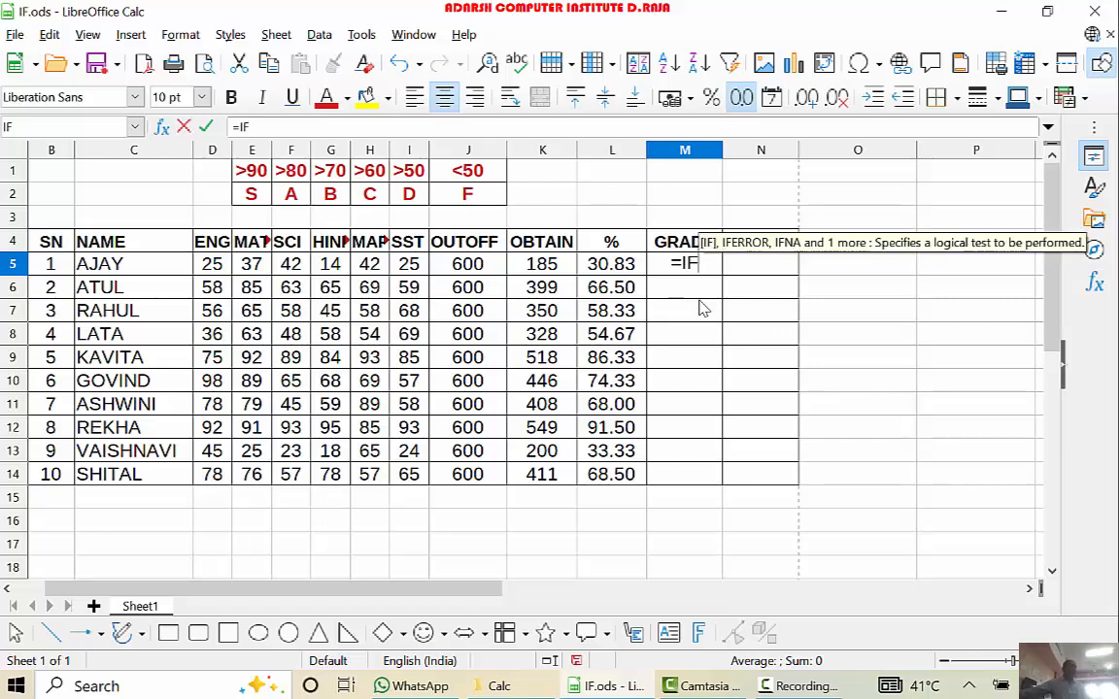
type("(")
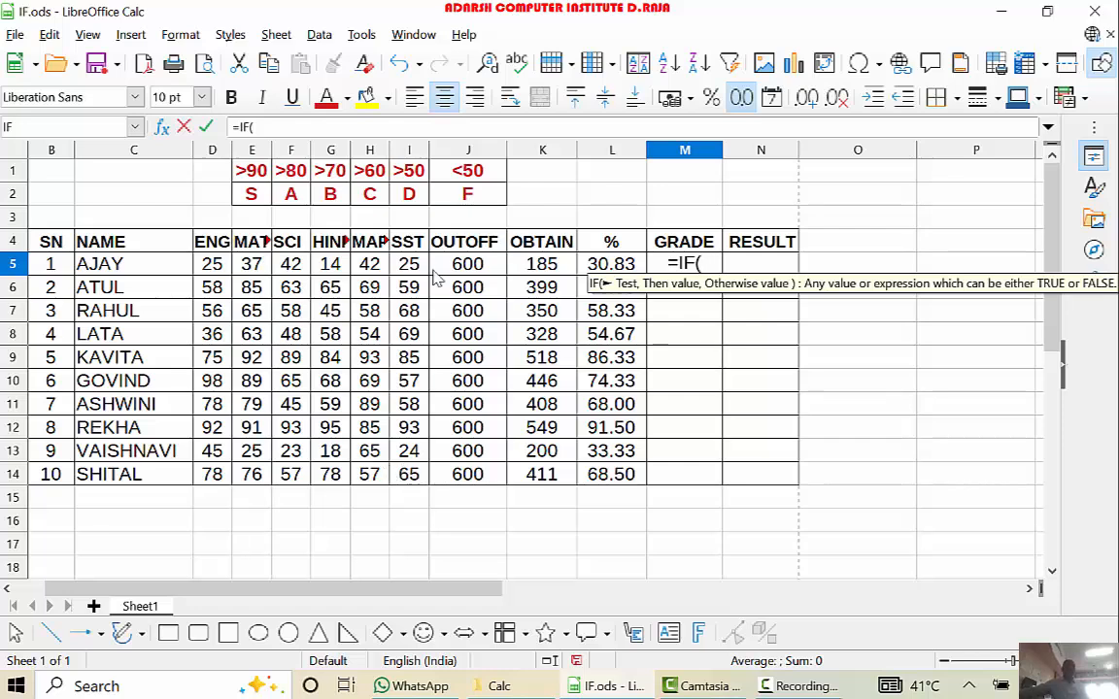
left_click(626, 269)
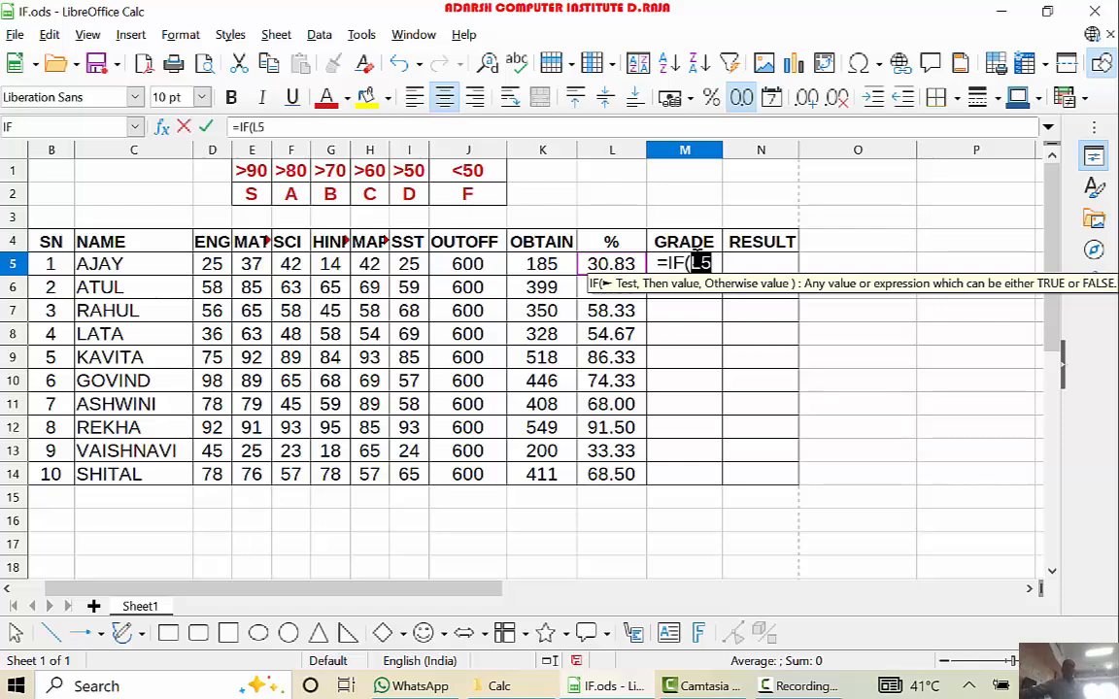
left_click(704, 267)
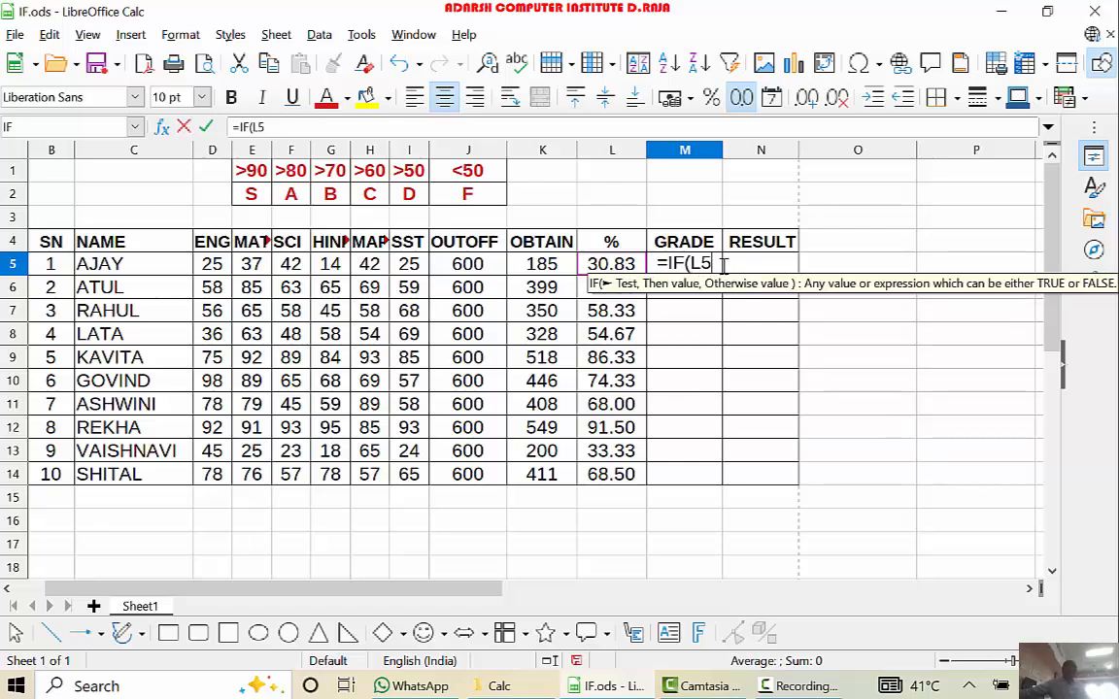
type(">")
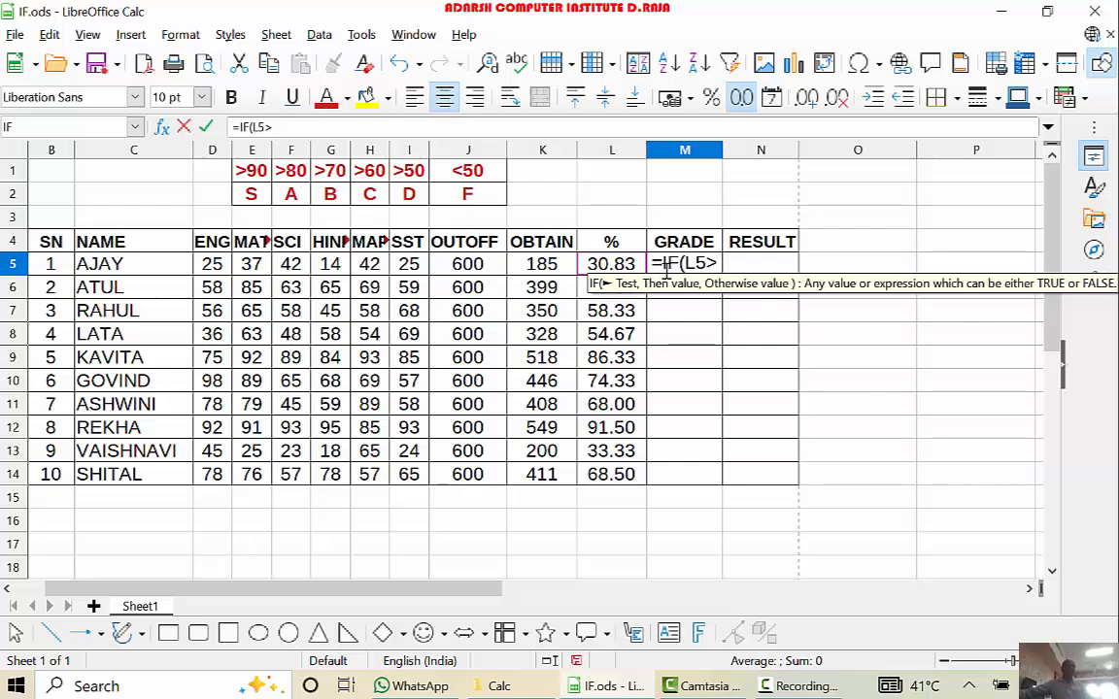
type("90")
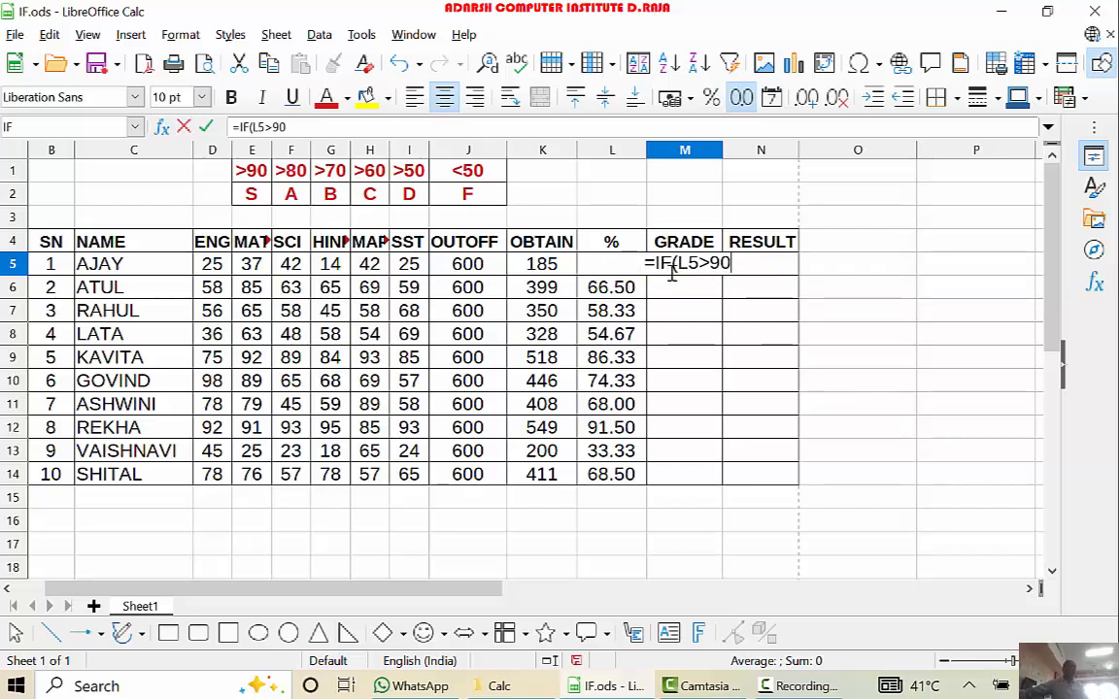
type(",")
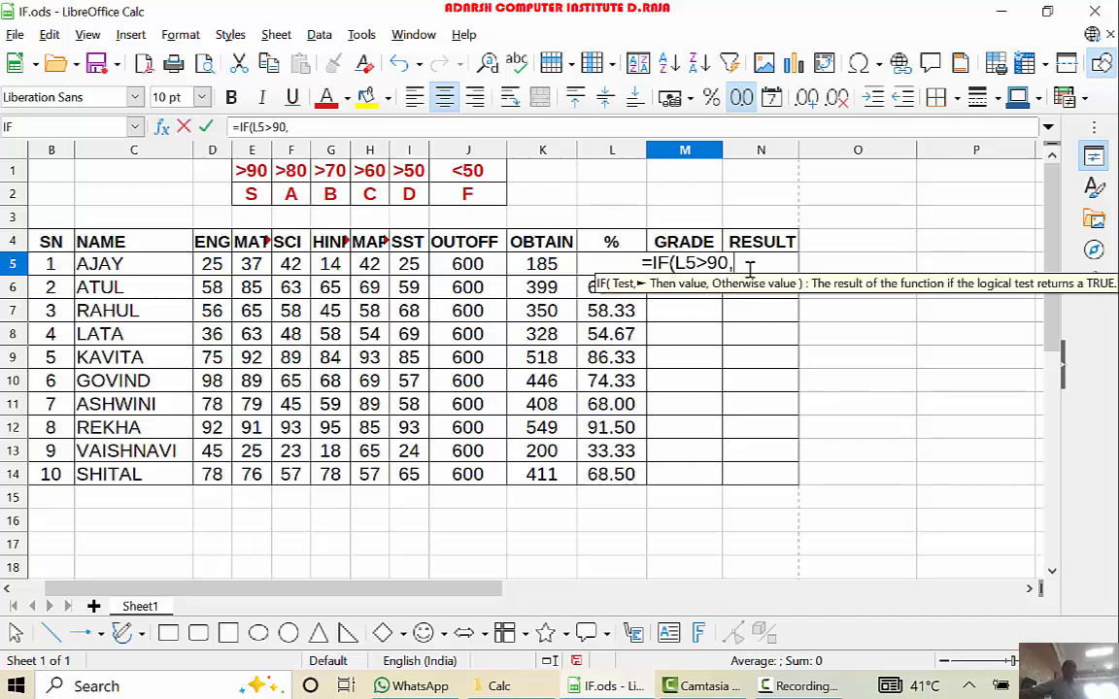
type("\"")
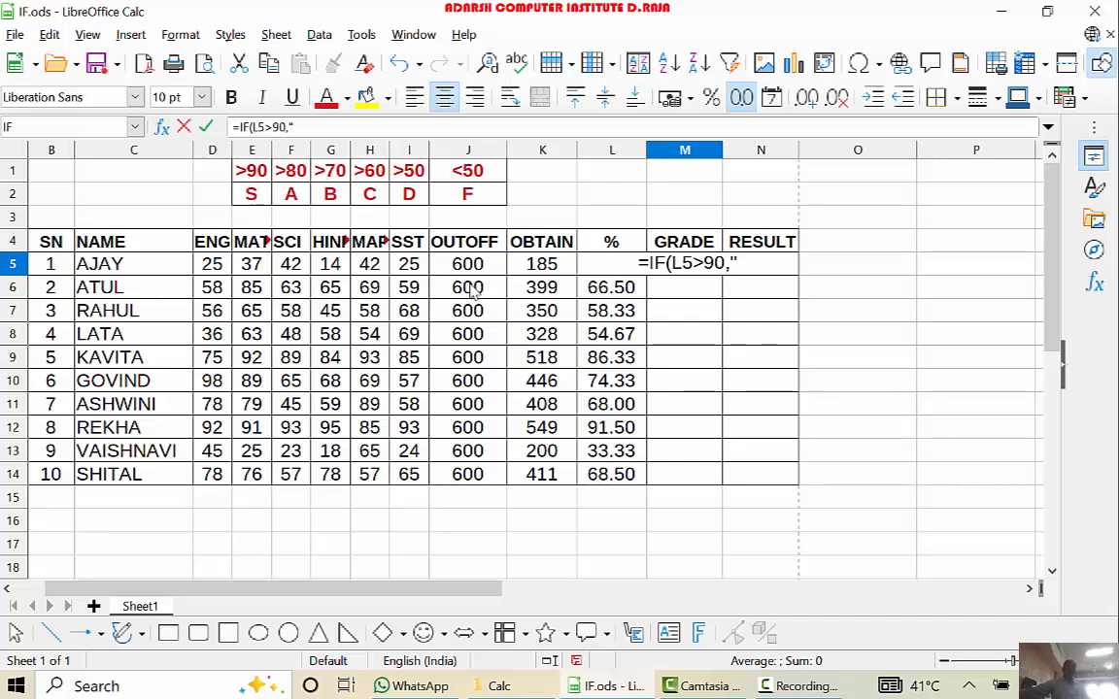
type("S\"")
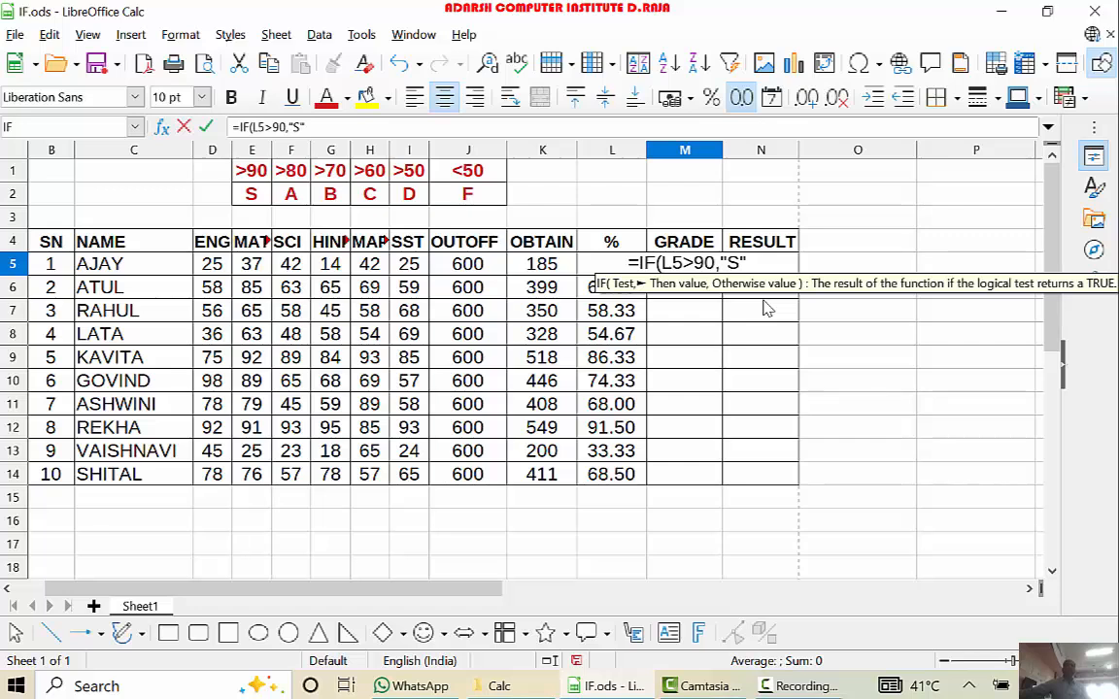
- Continue the M5 formula with a nested IF as the otherwise value, returning "A" for L5>80: ,IF(L5>80,"A"
type(",")
type("I")
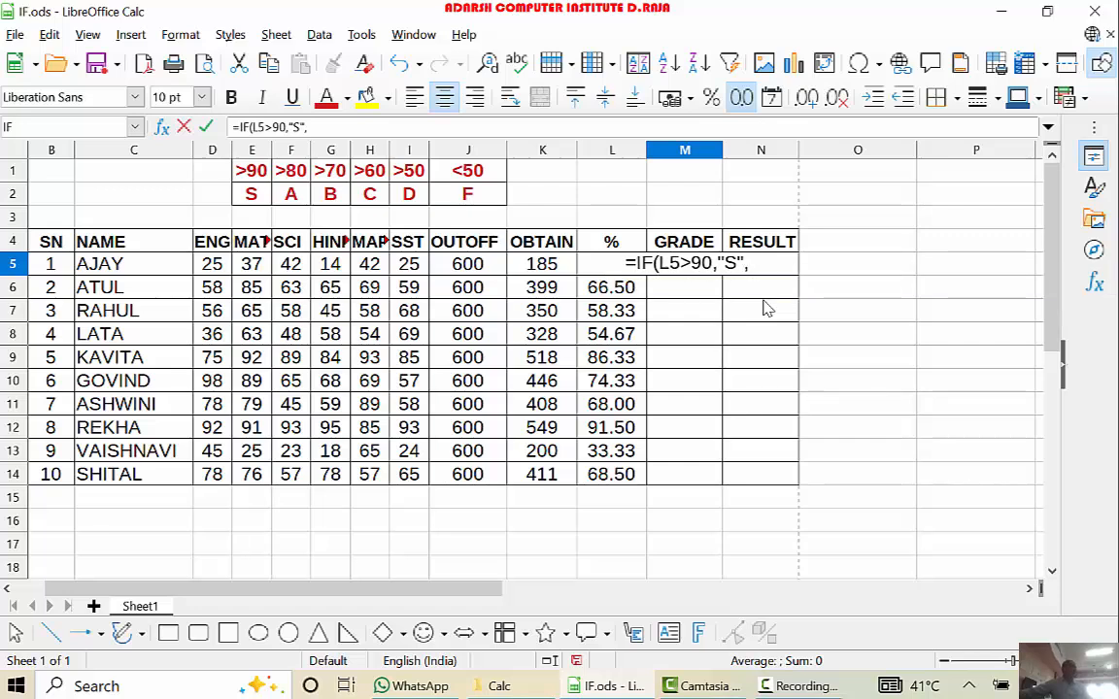
type("F(")
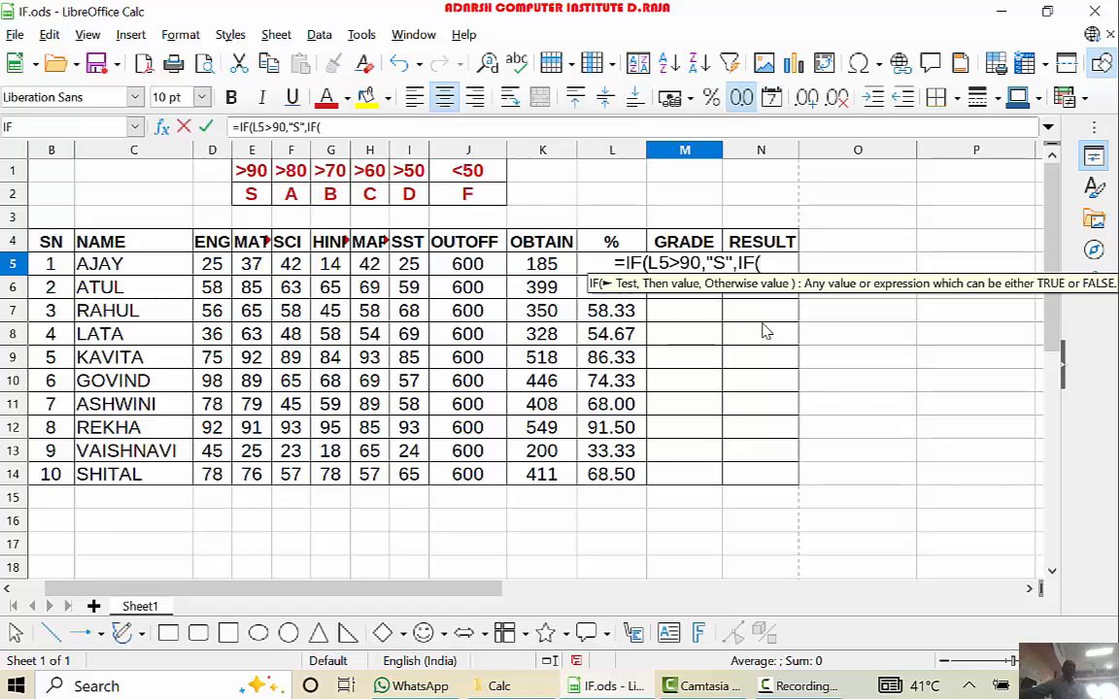
type("L")
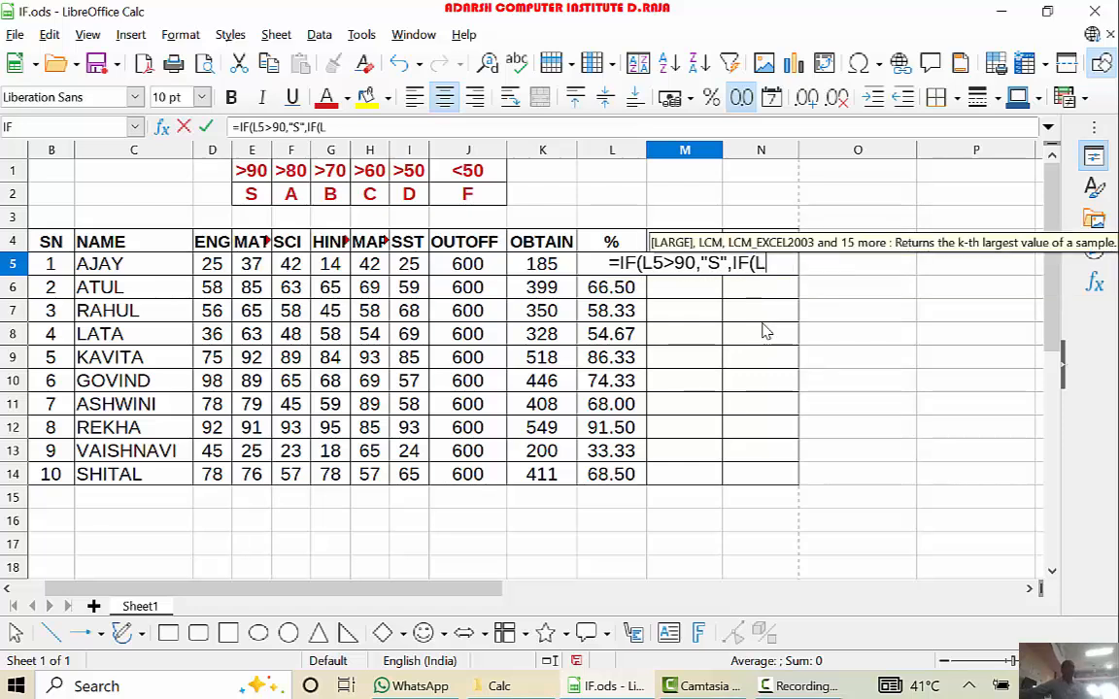
type("5")
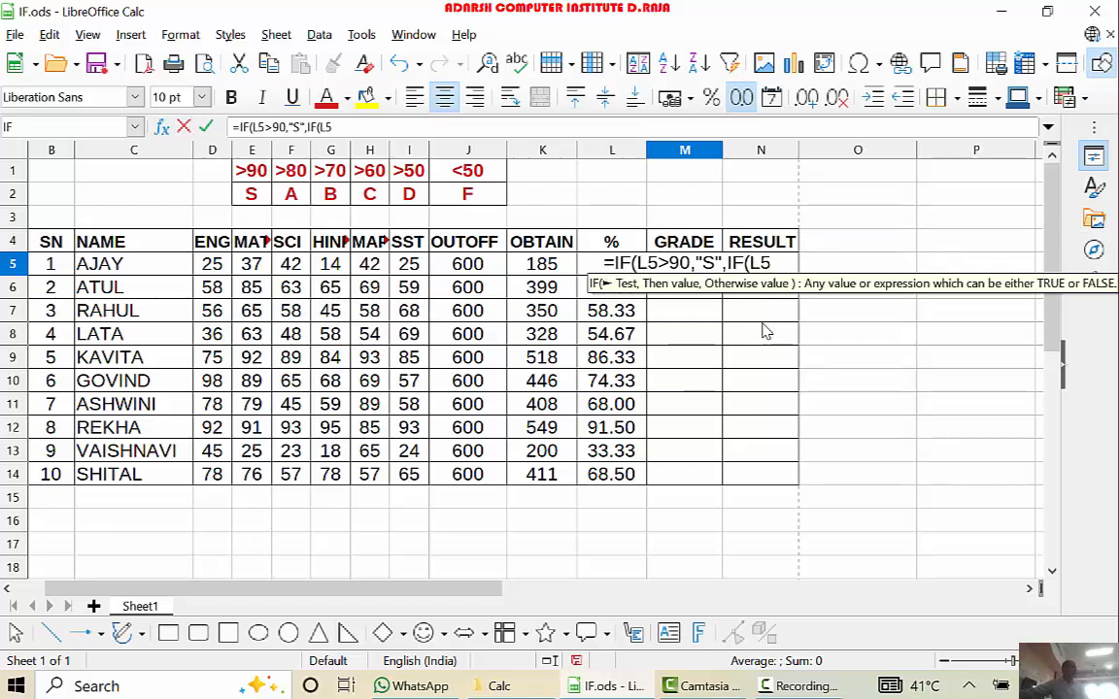
type(">")
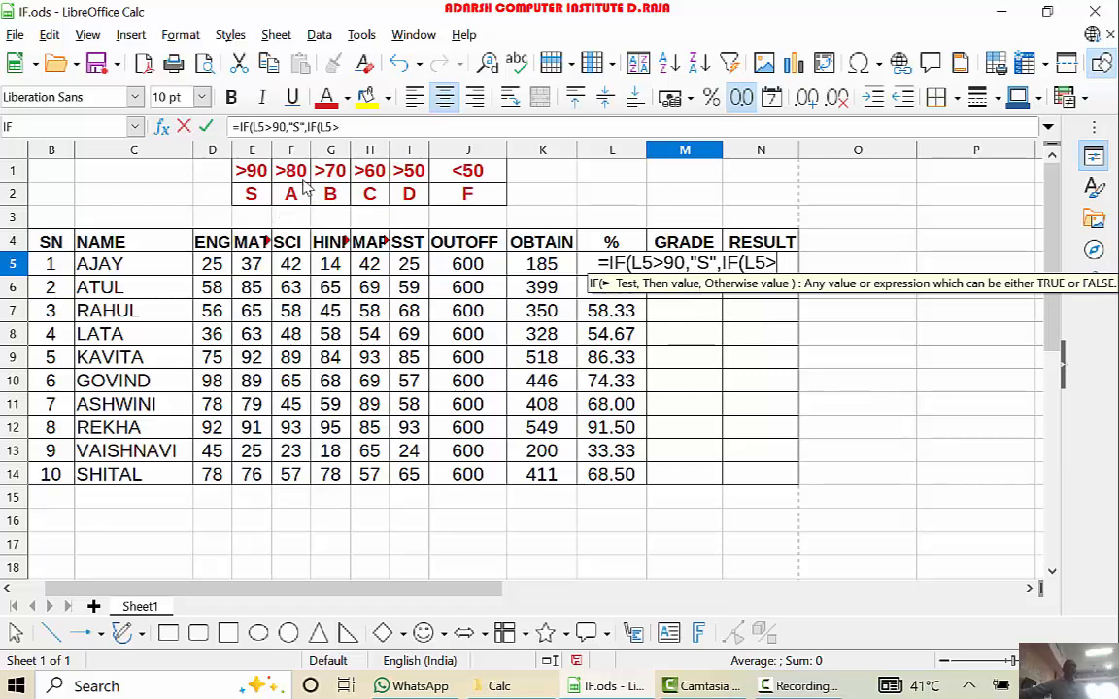
type("80")
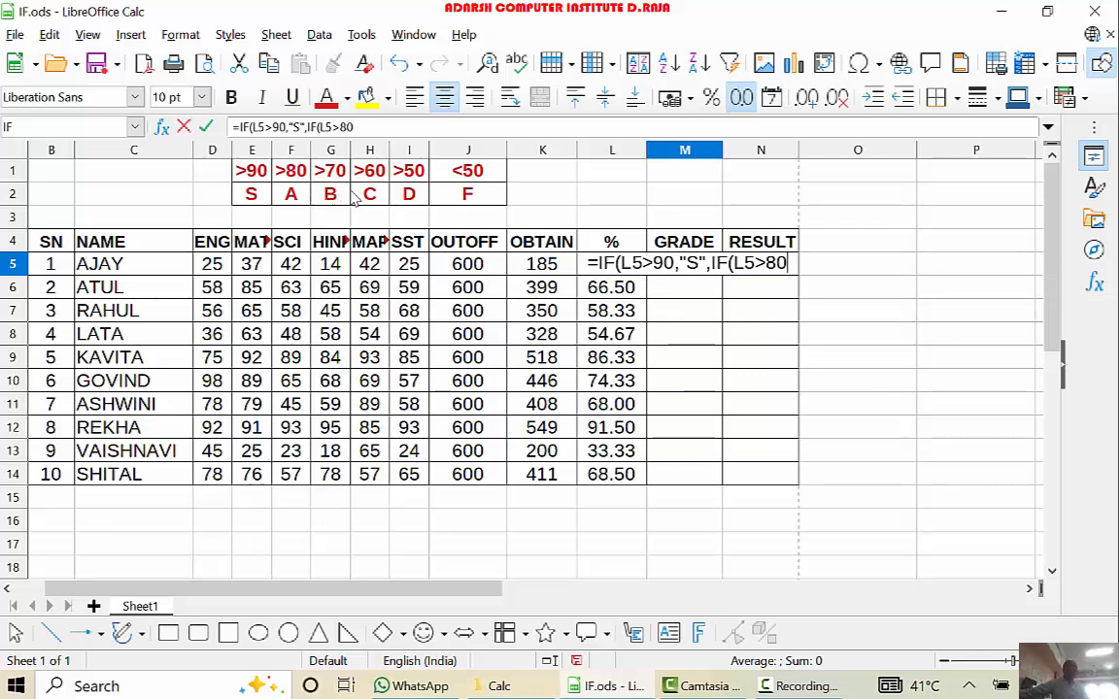
type(",\"")
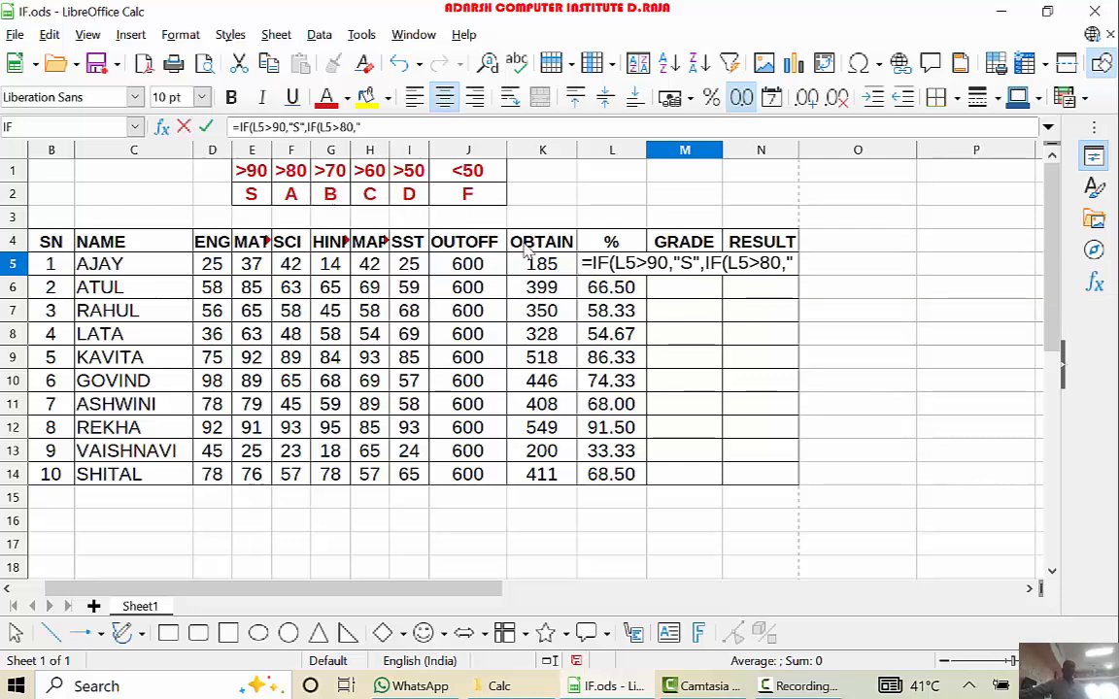
type("A")
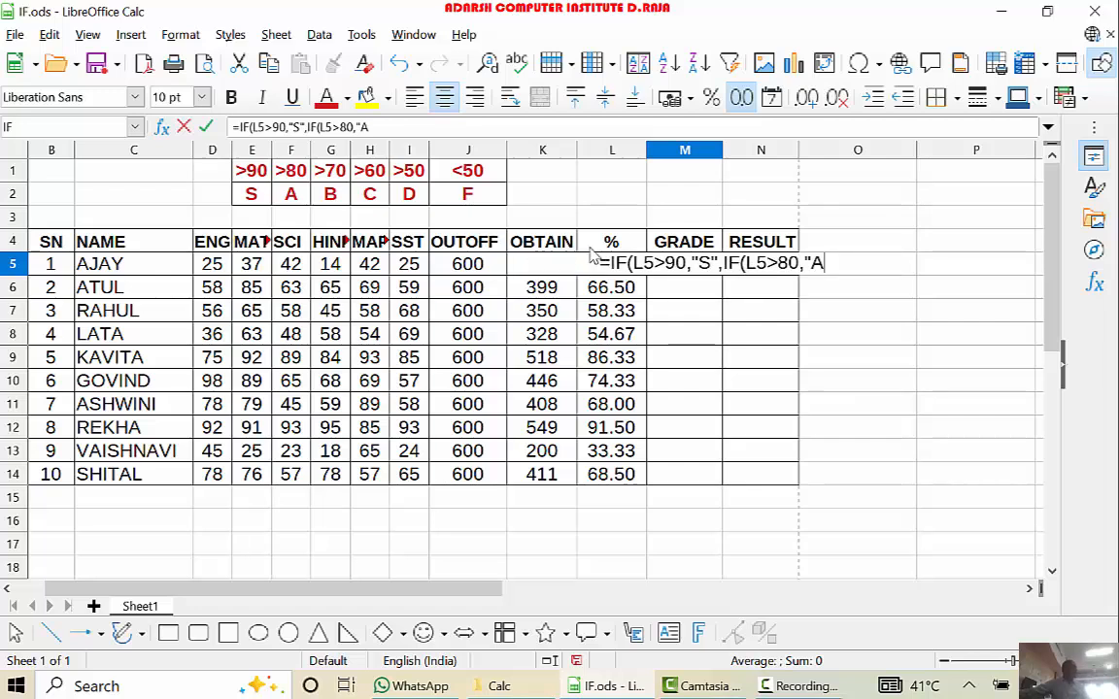
type("\"")
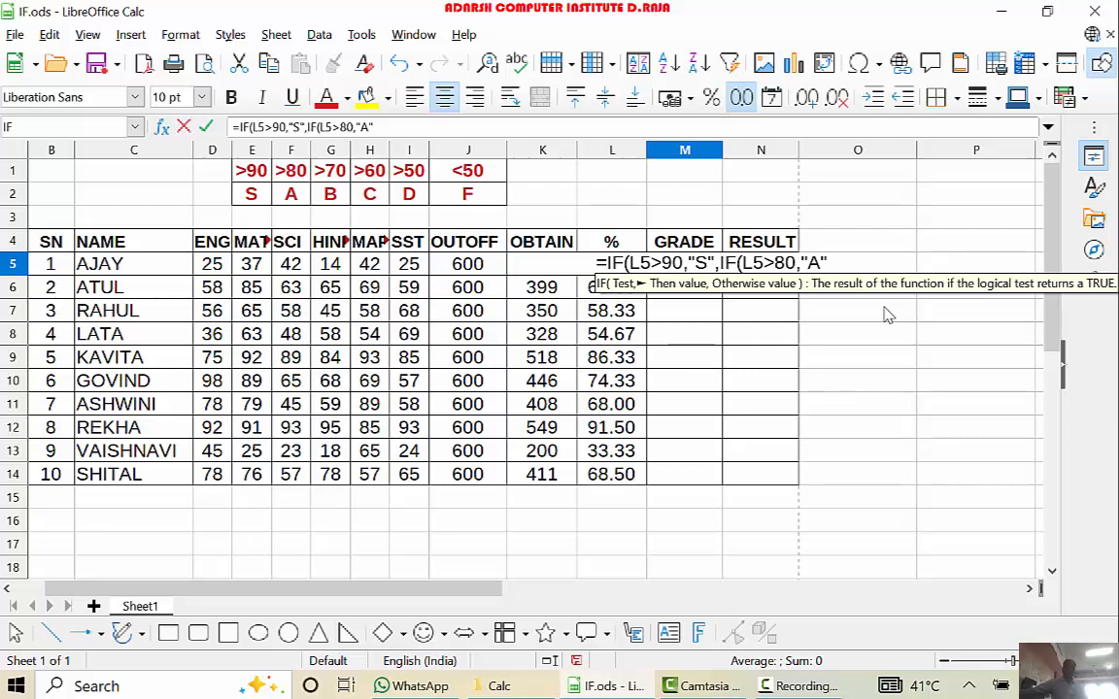
- Extend the M5 formula with a third nested IF that returns "B" for L5>70: ,IF(L5>70,"B"
type(",")
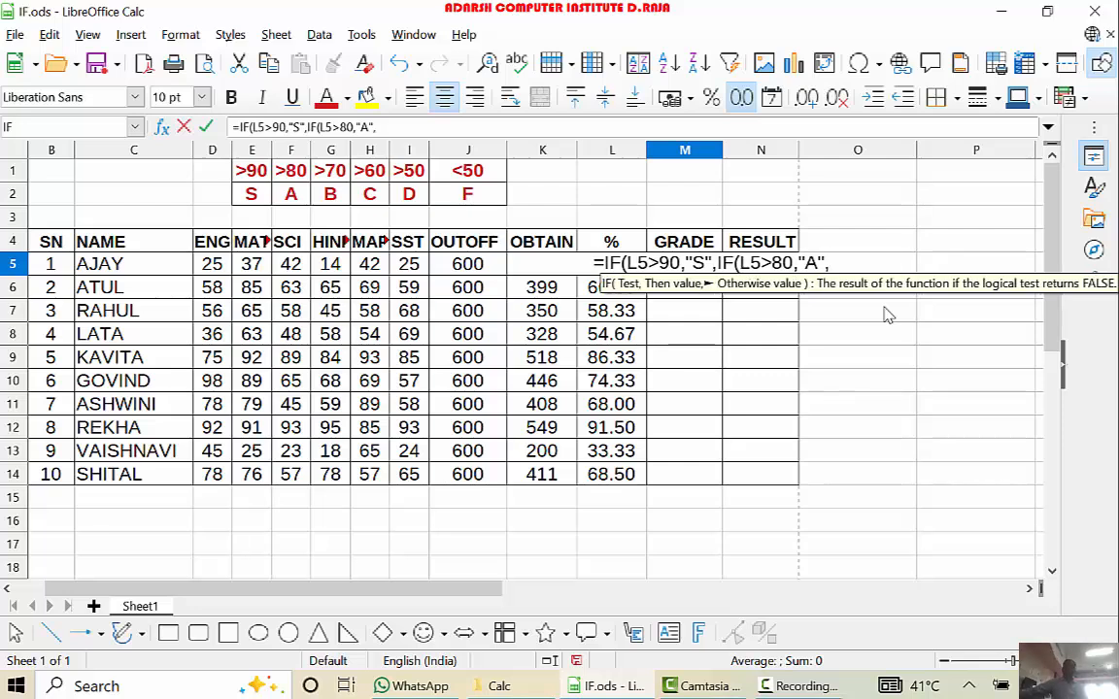
type("I")
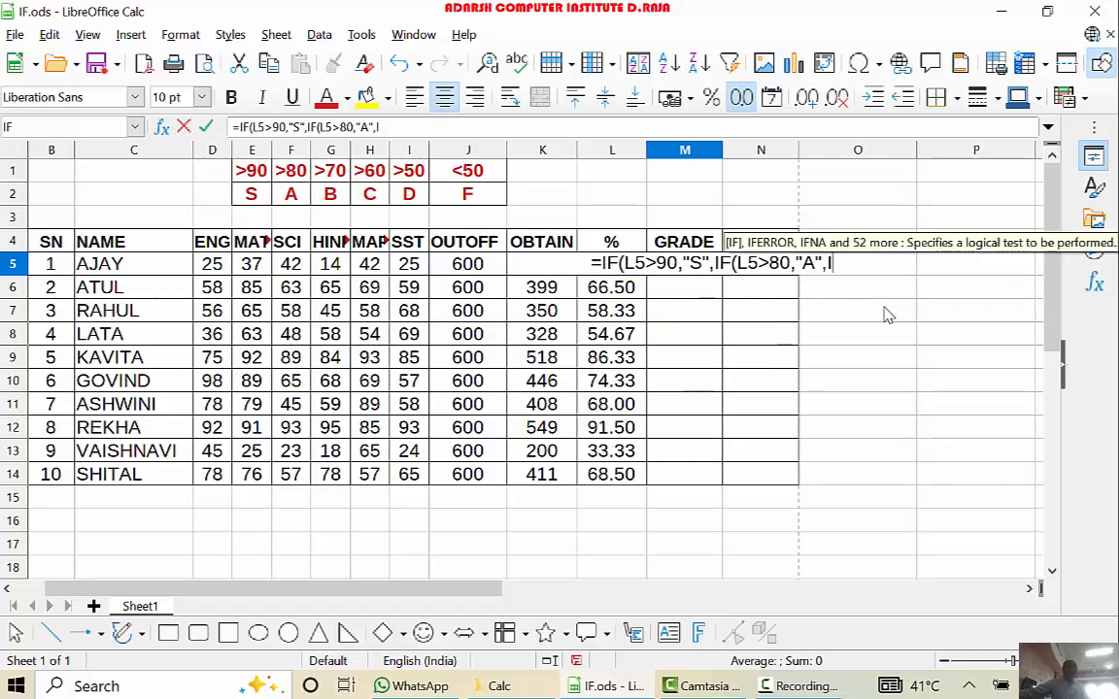
type("F")
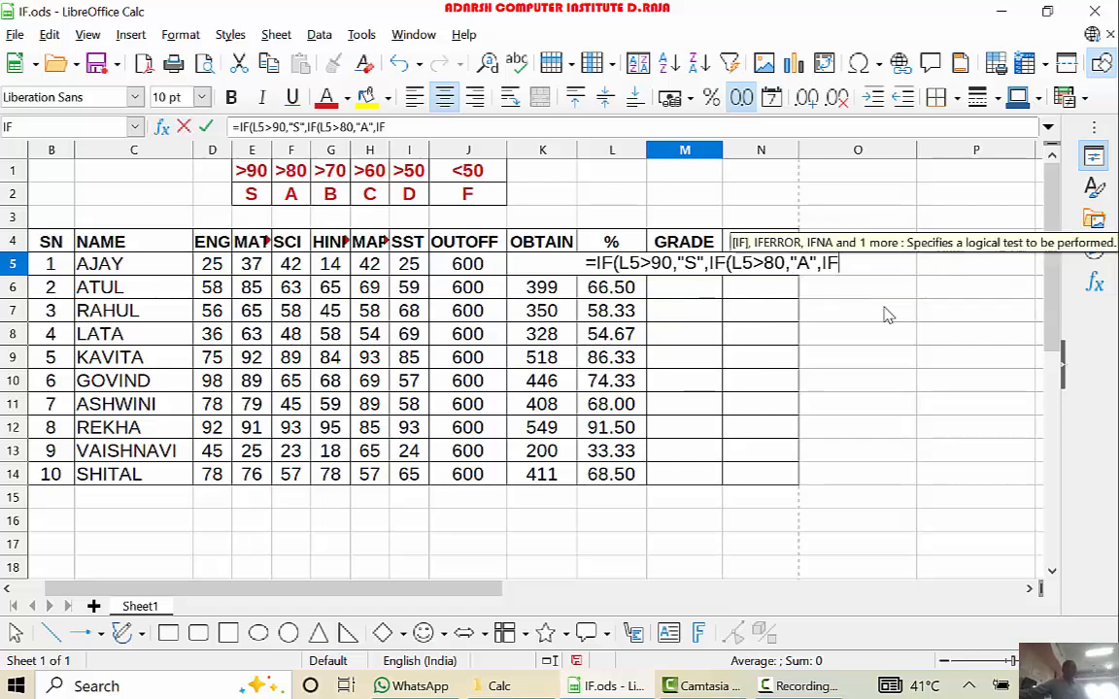
type("(")
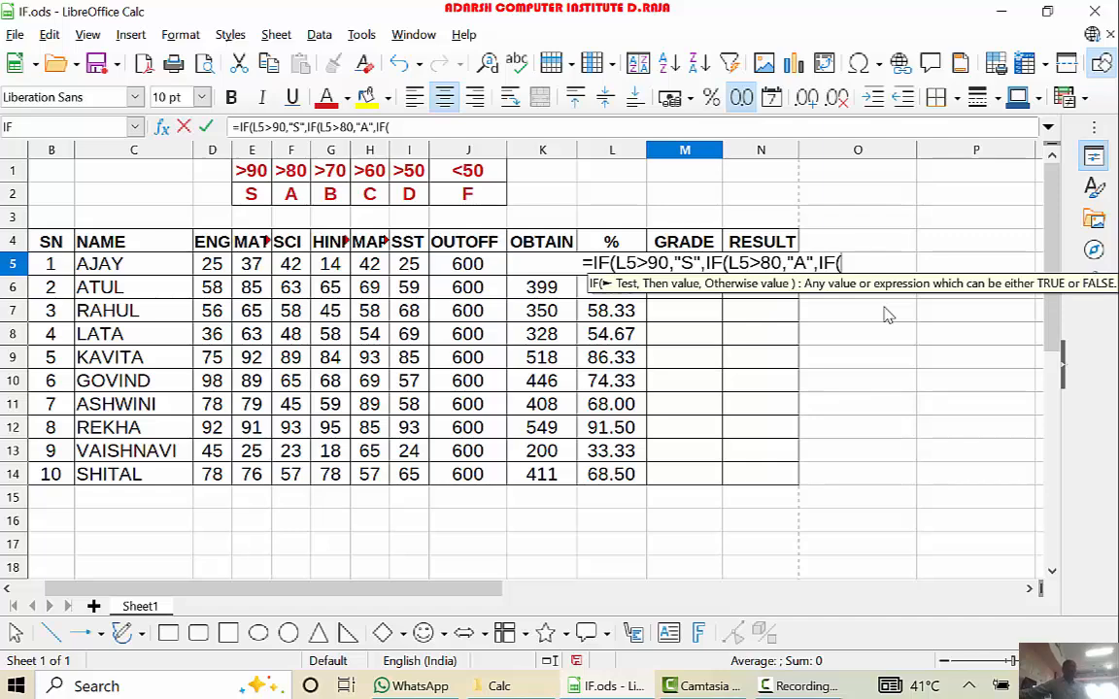
type("L5")
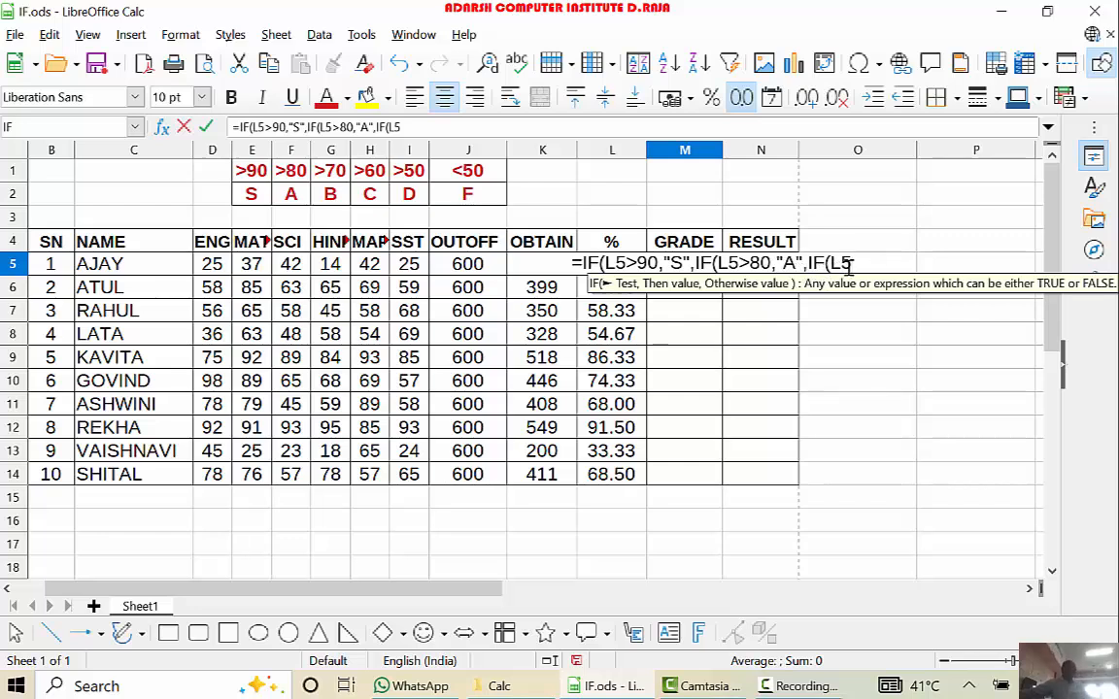
type(">")
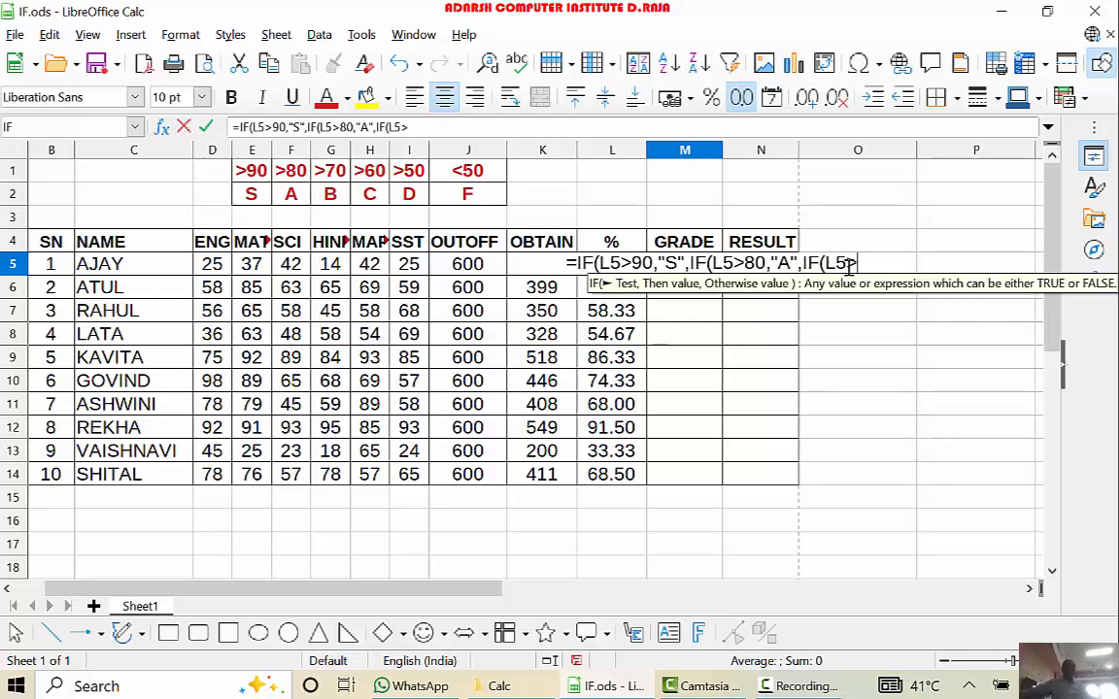
type("70")
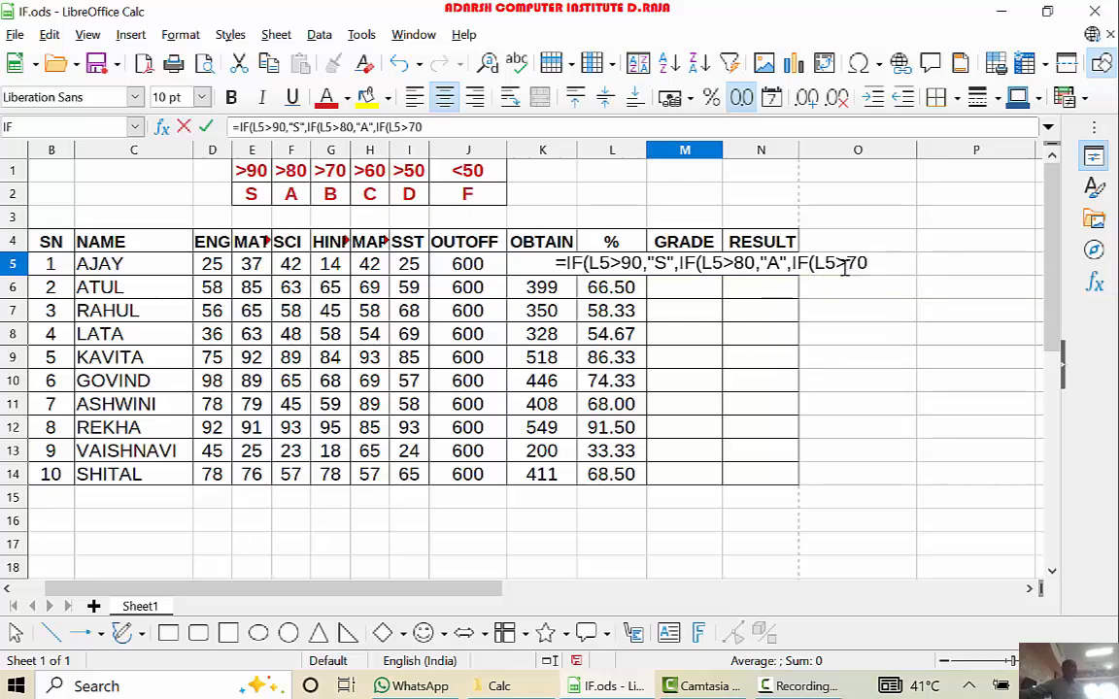
type(",\"")
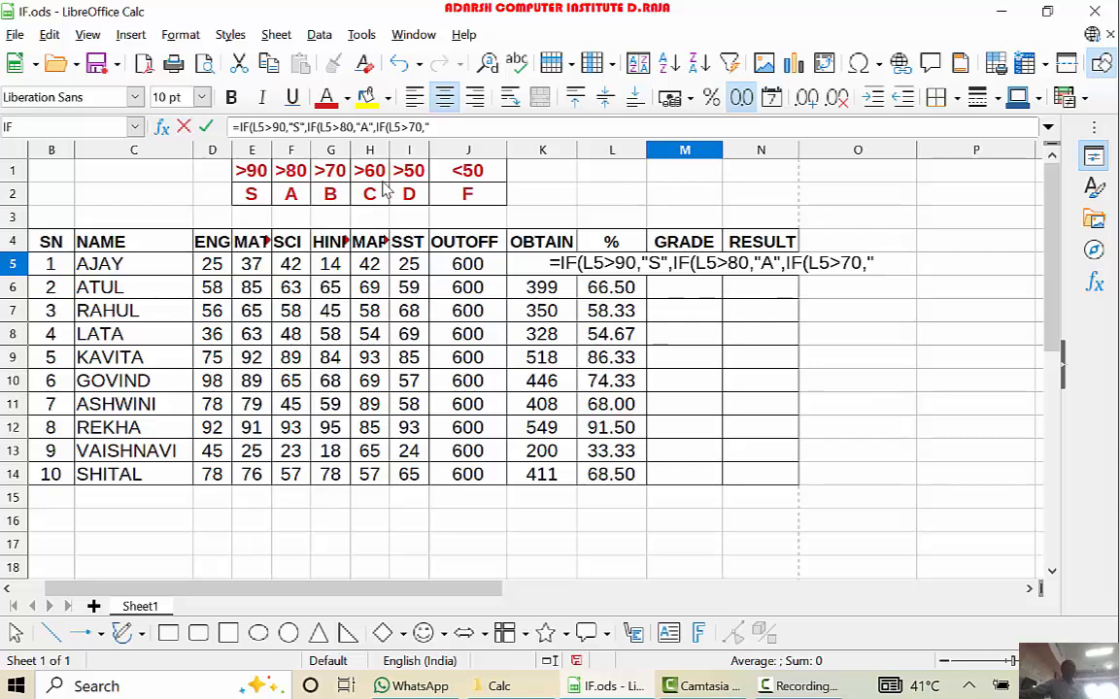
type("B\"")
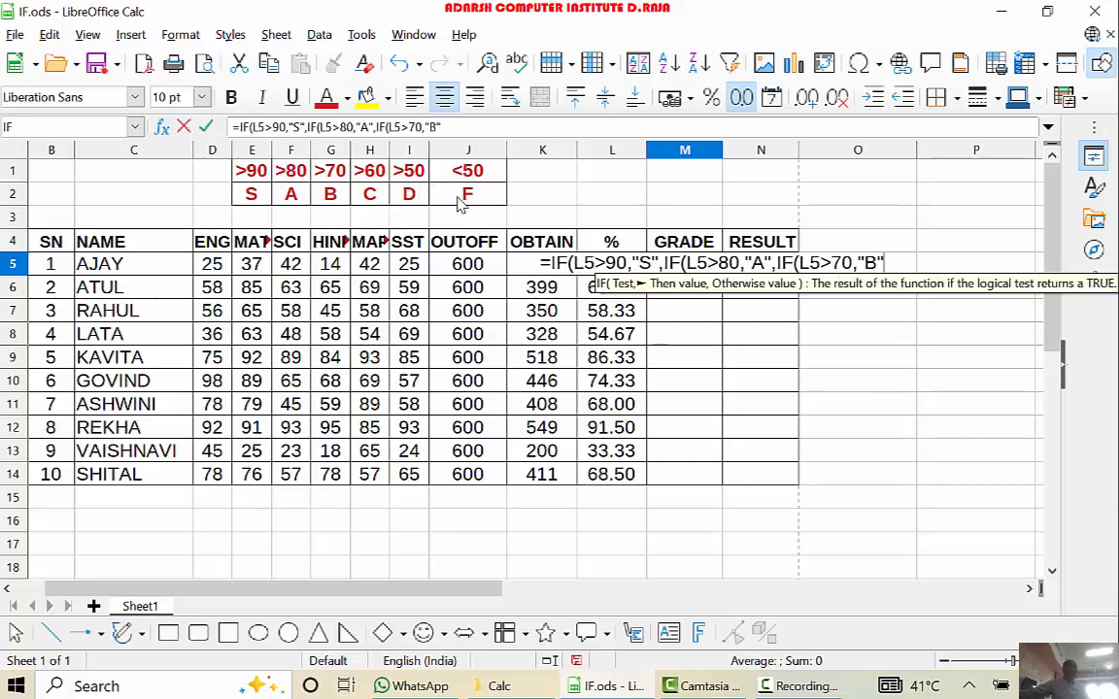
type(",")
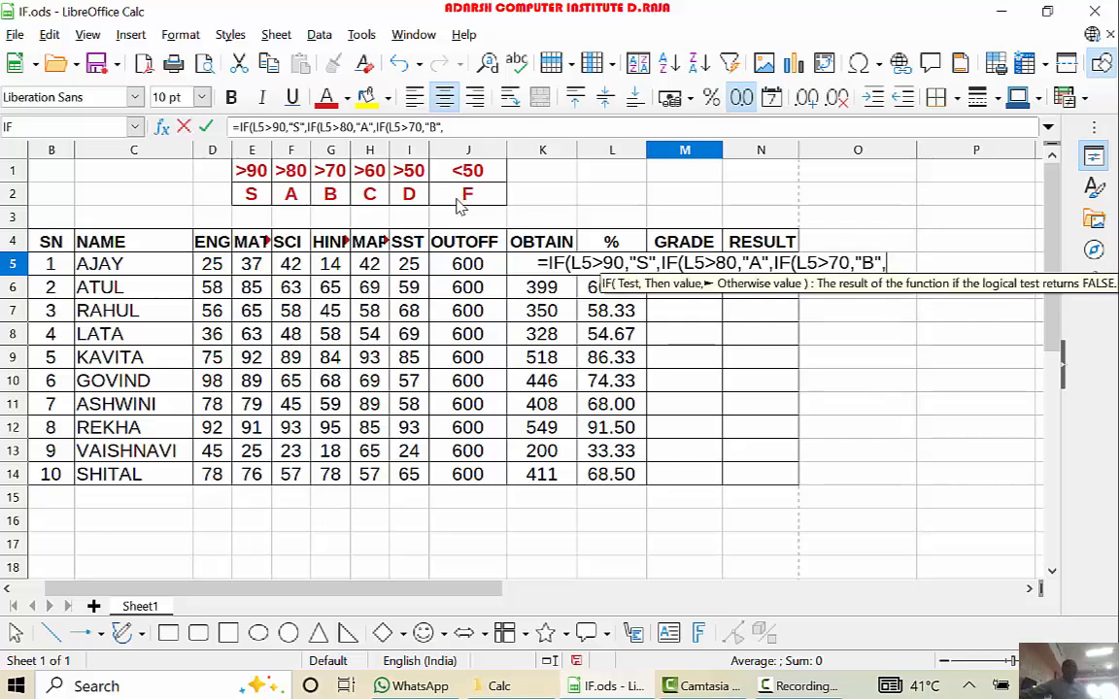
type("IF")
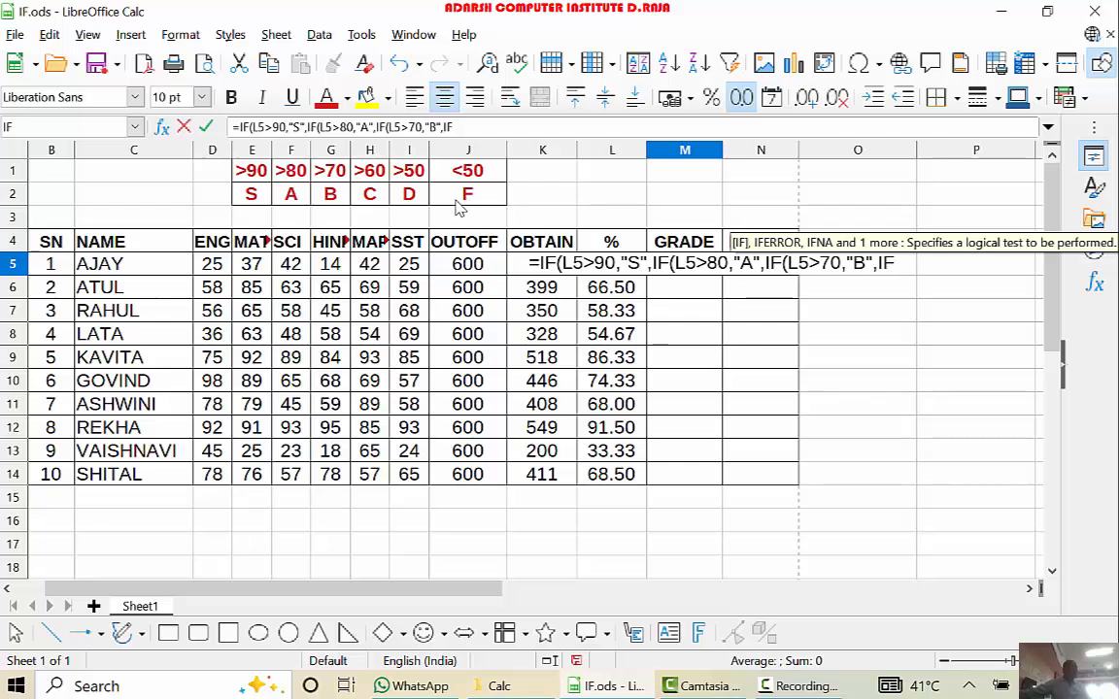
type("(")
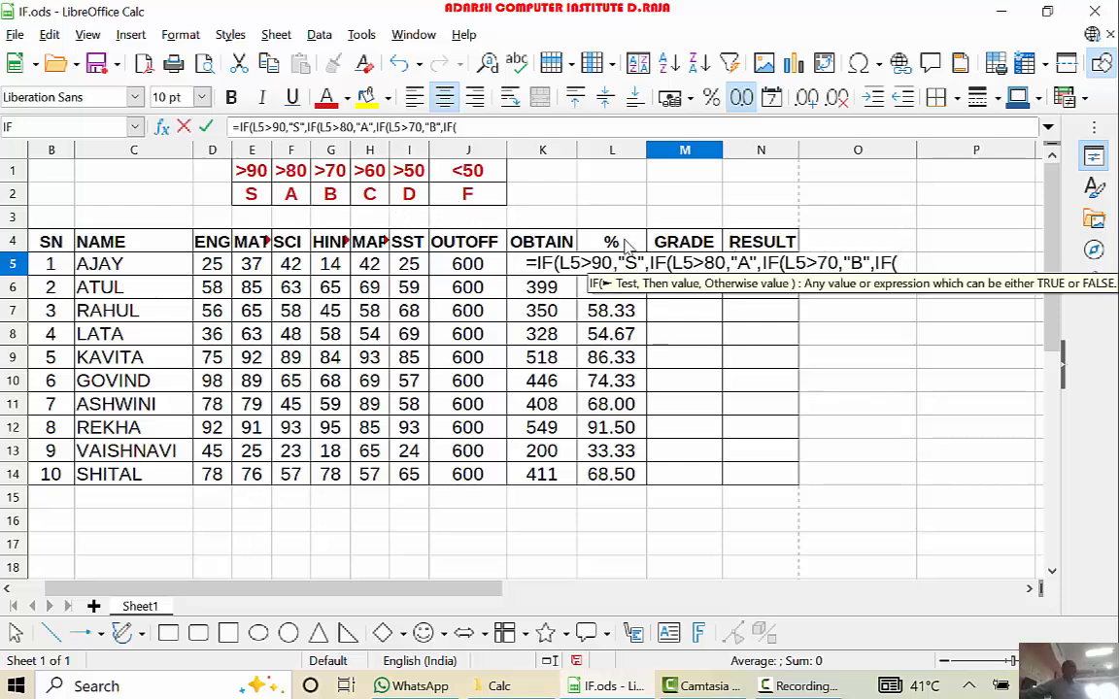
type("LF")
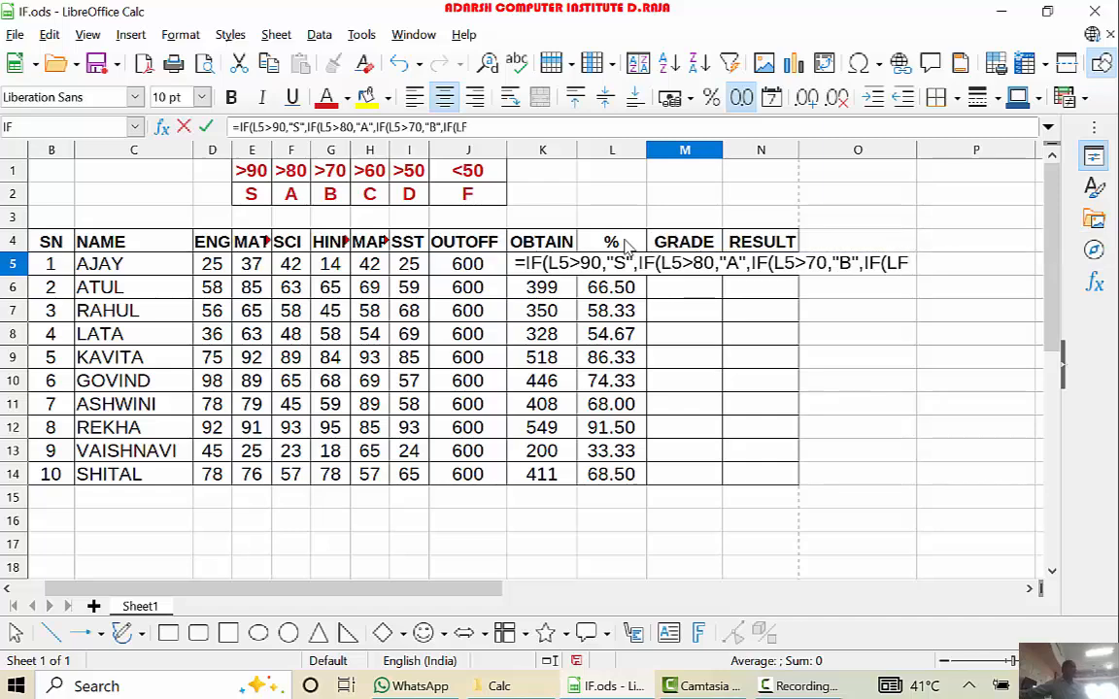
- Add a fourth nested IF to the M5 formula that returns "C" for L5>60: ,IF(L5>60,"C"
key("BackSpace")
type("5")
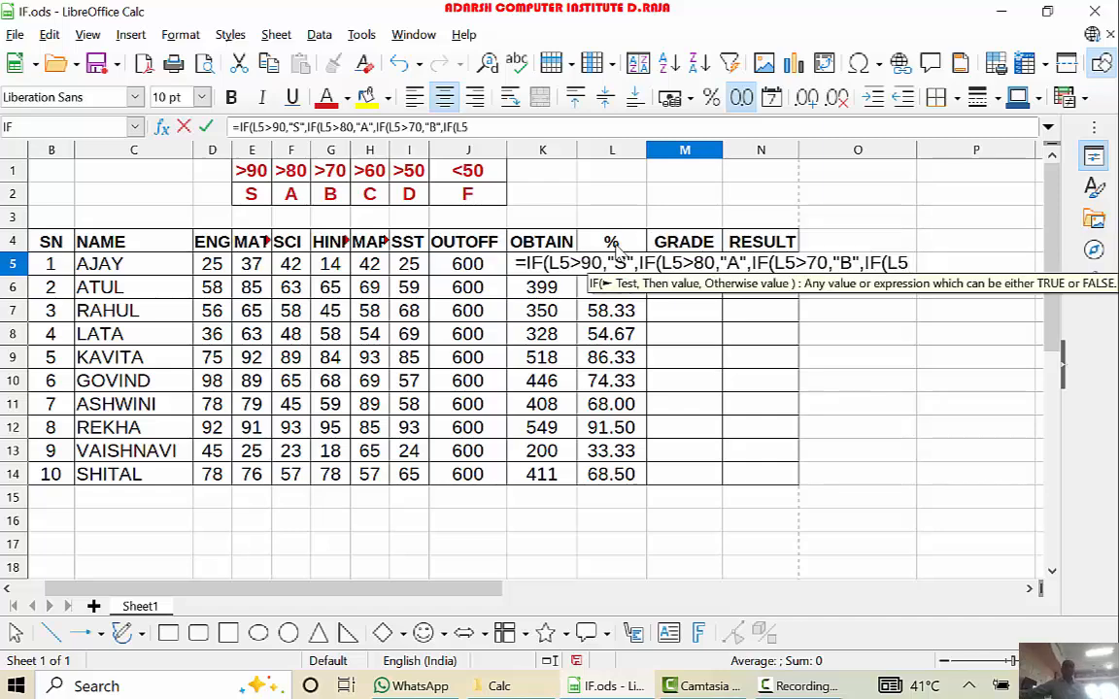
type(">")
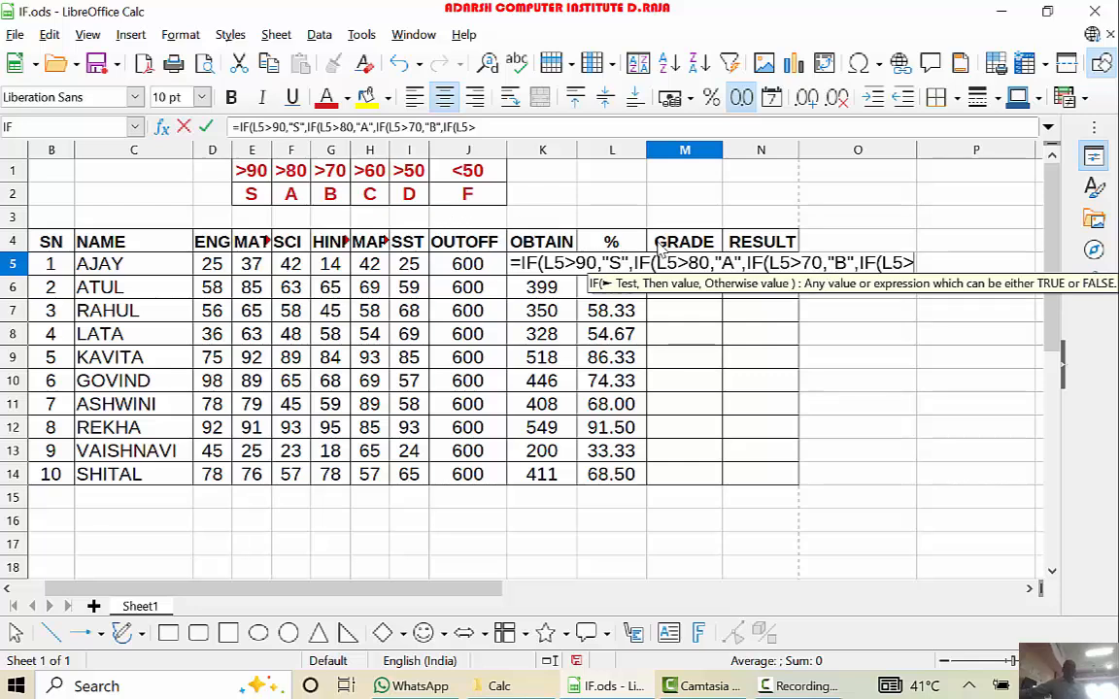
type("60")
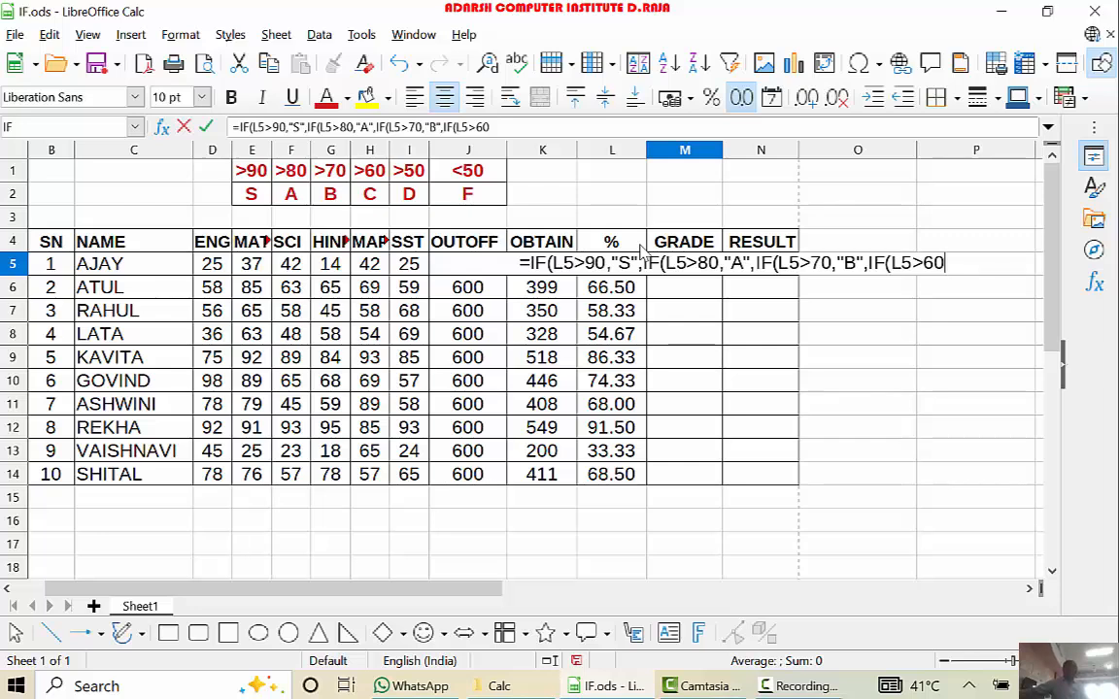
type(",\"")
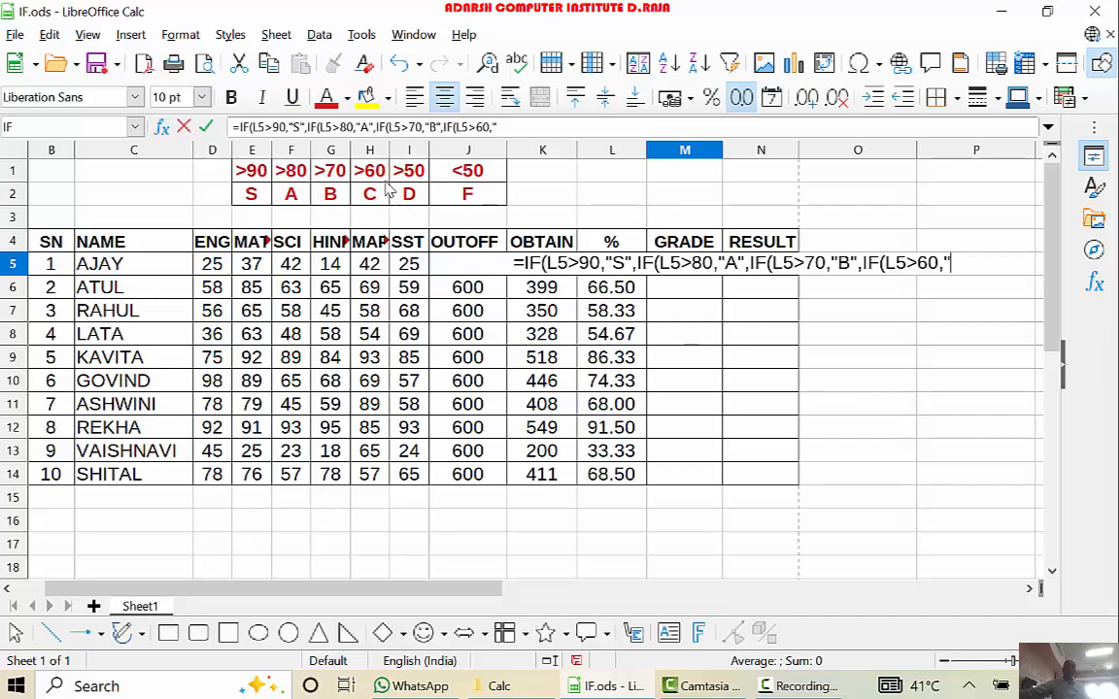
type("C")
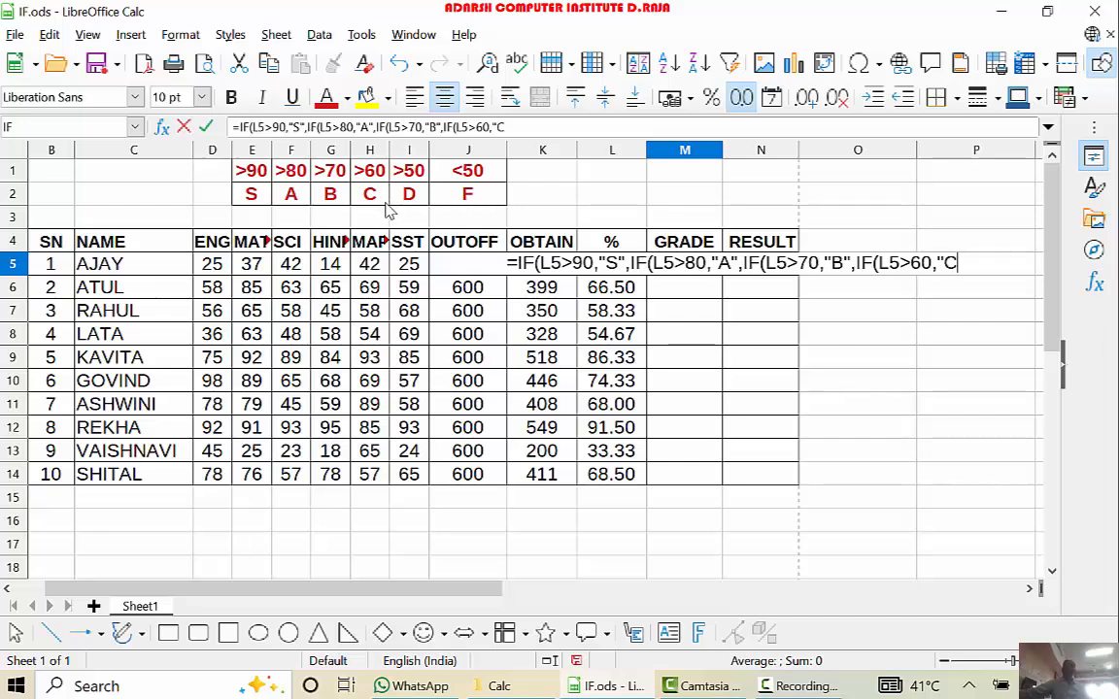
type("\"")
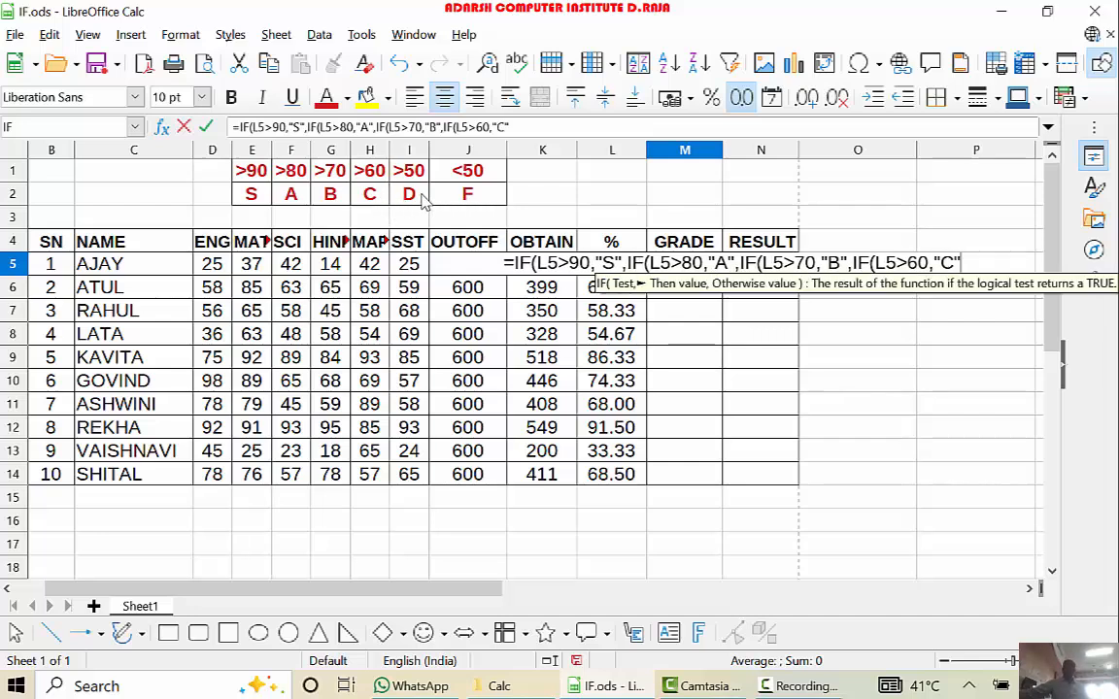
type(",")
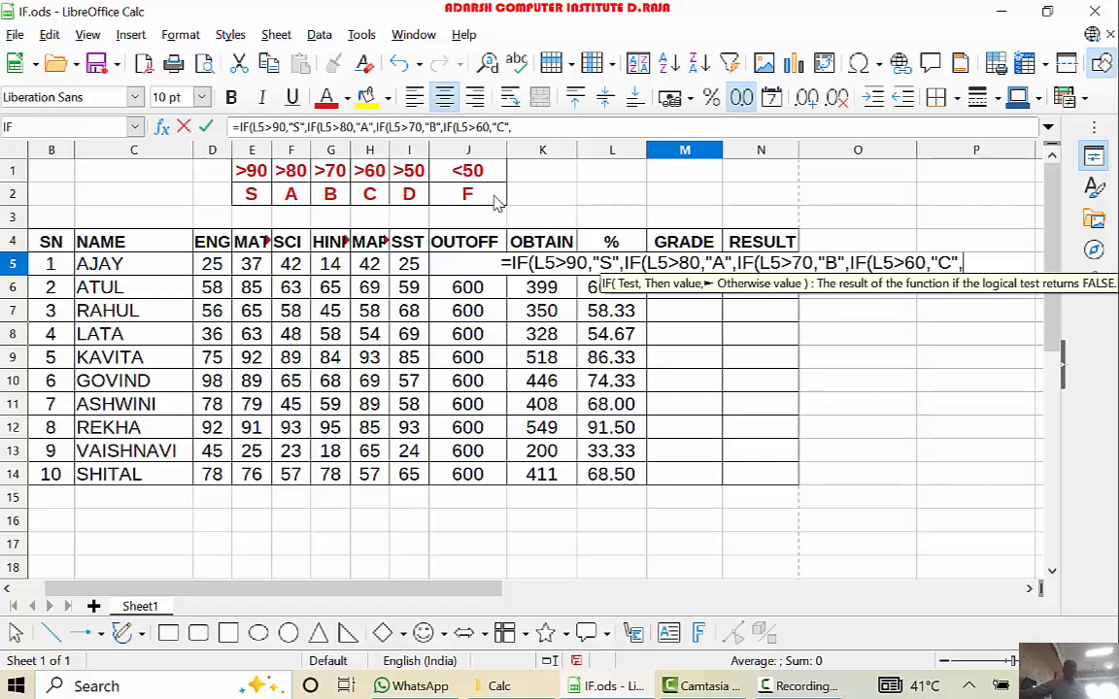
type("IF")
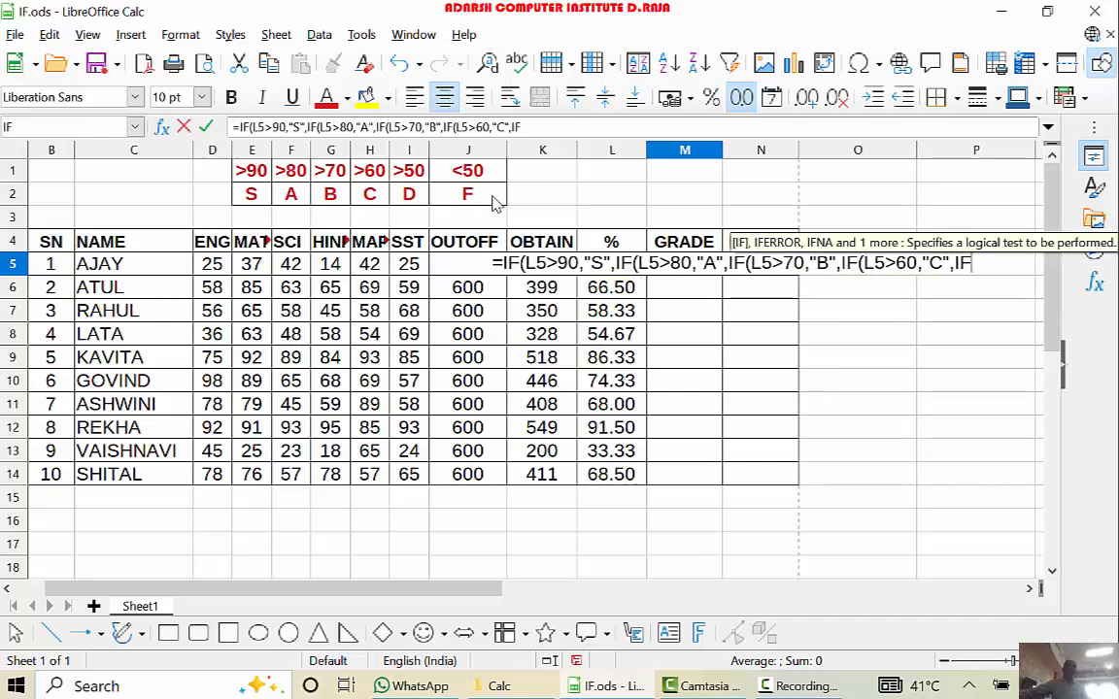
type("(")
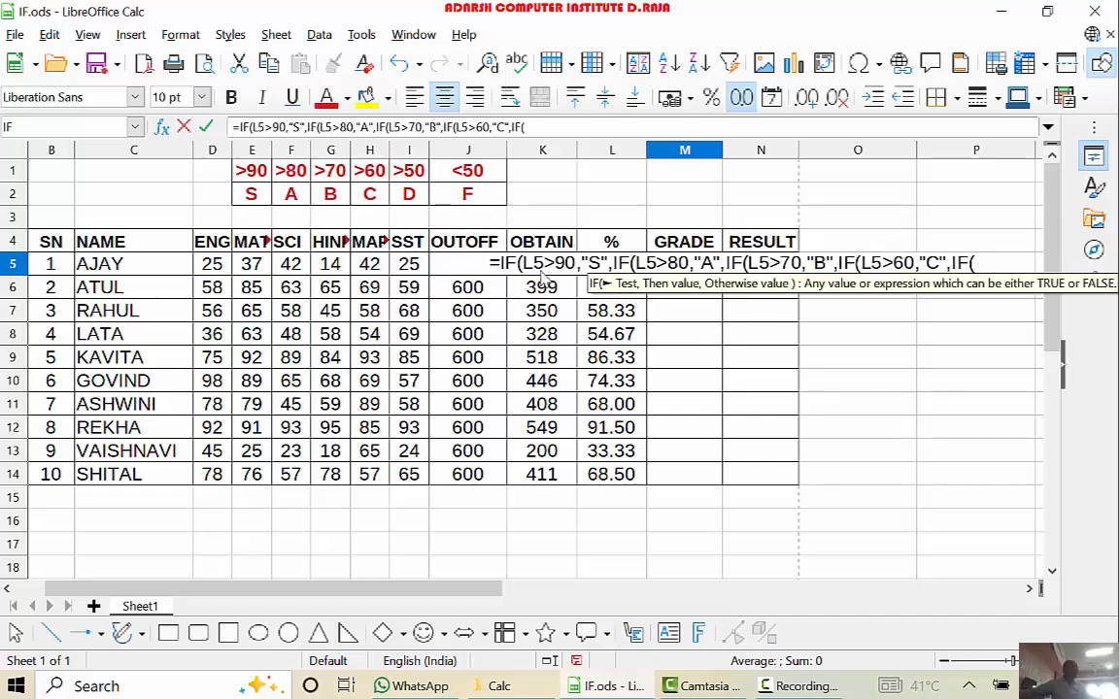
type("L5")
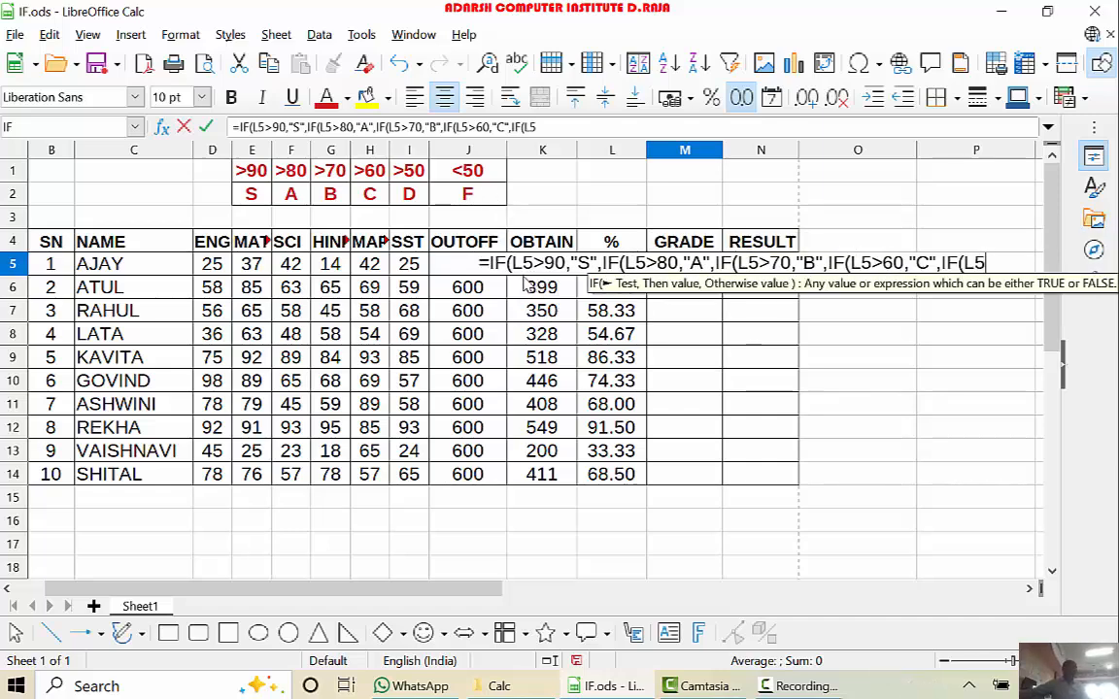
type(">")
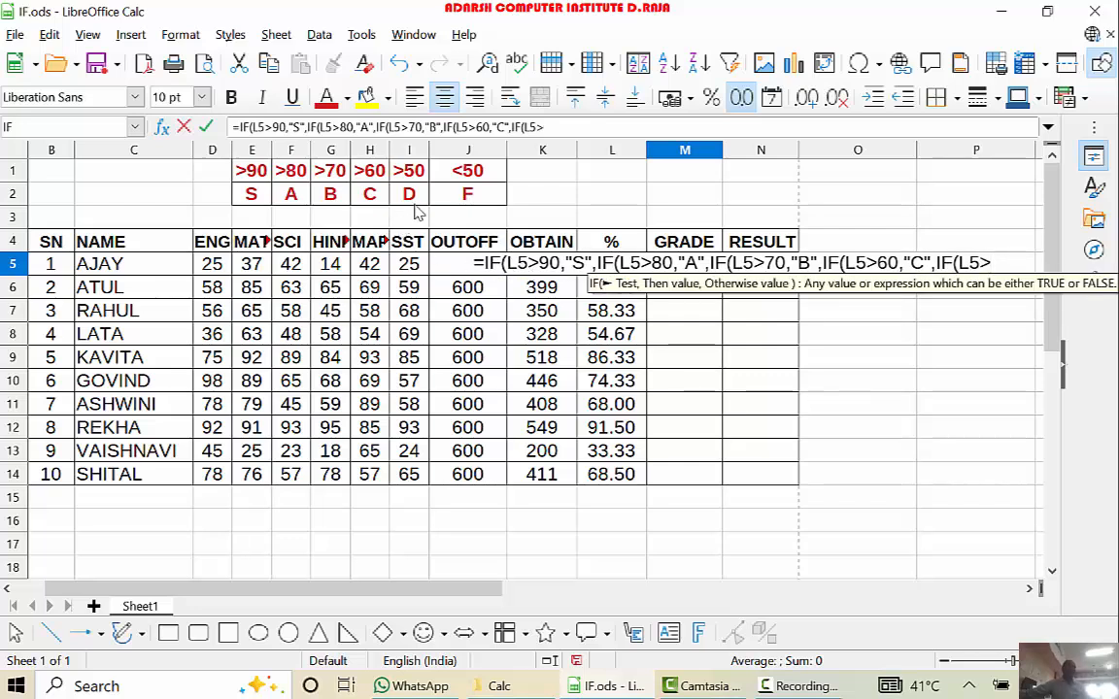
type("50")
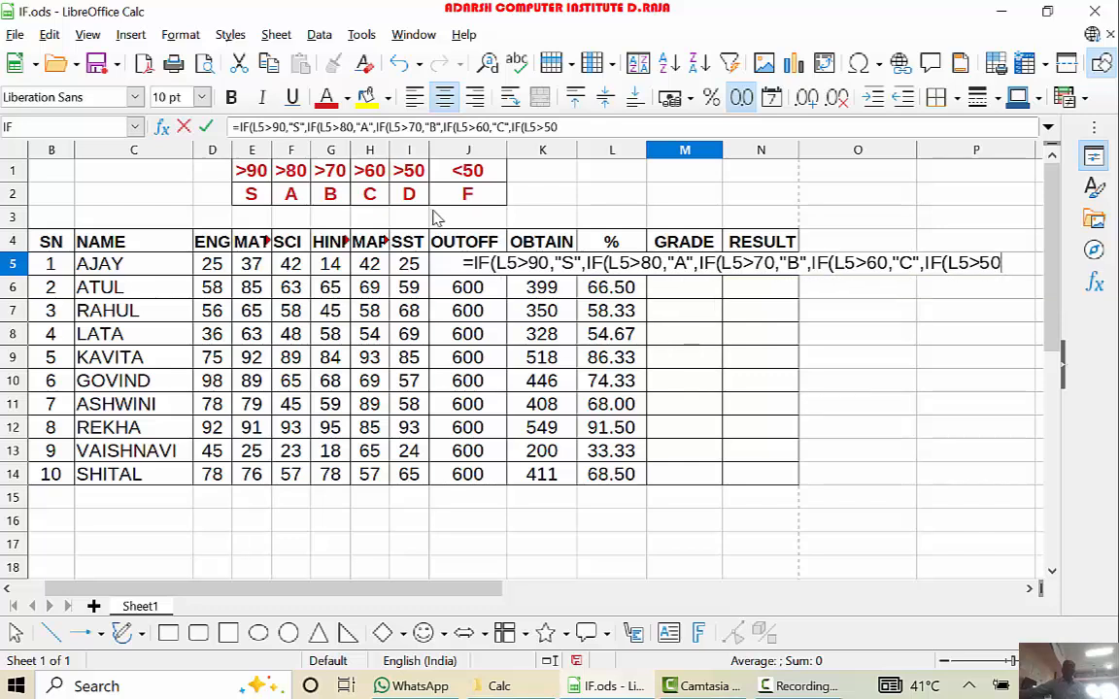
type(",\"")
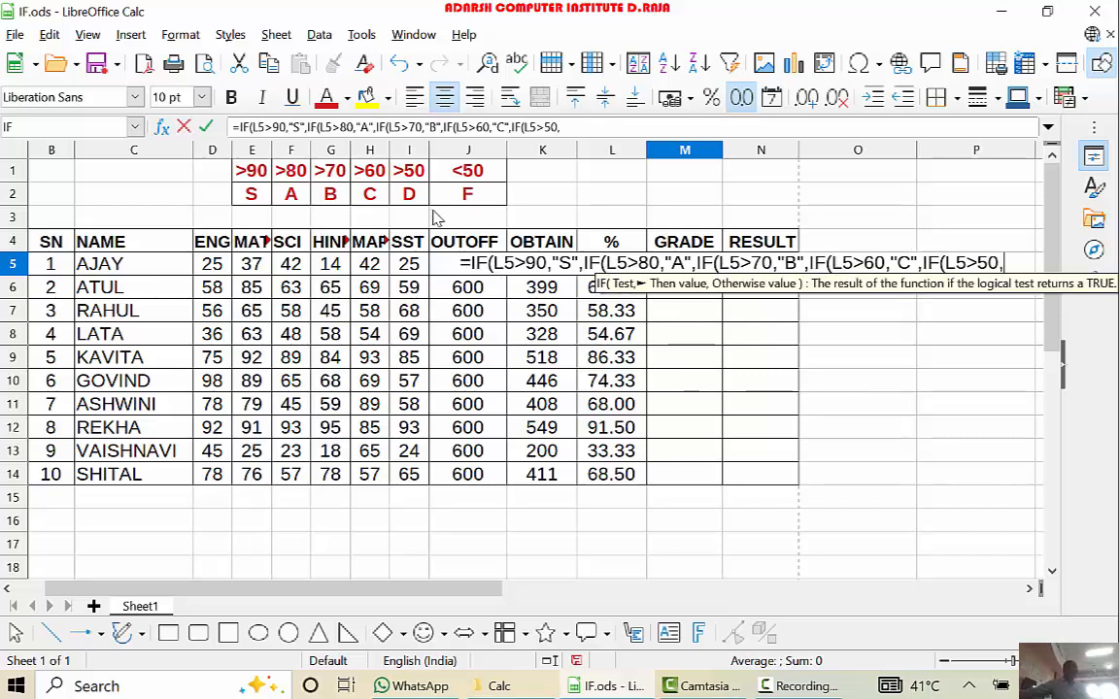
type("D")
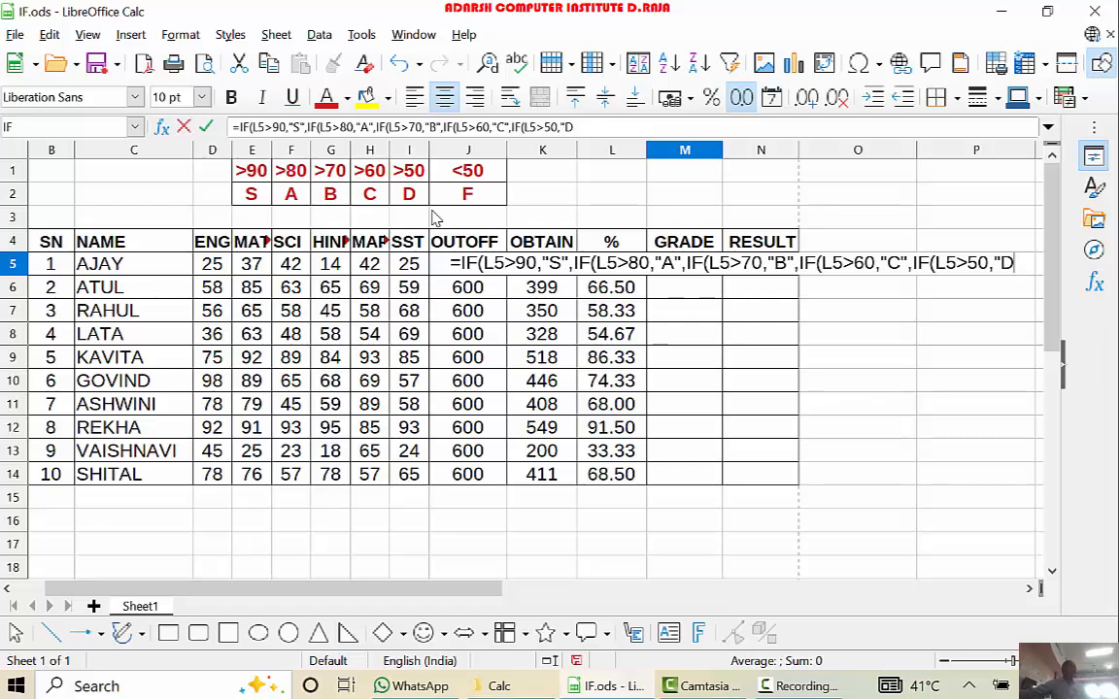
type("\"")
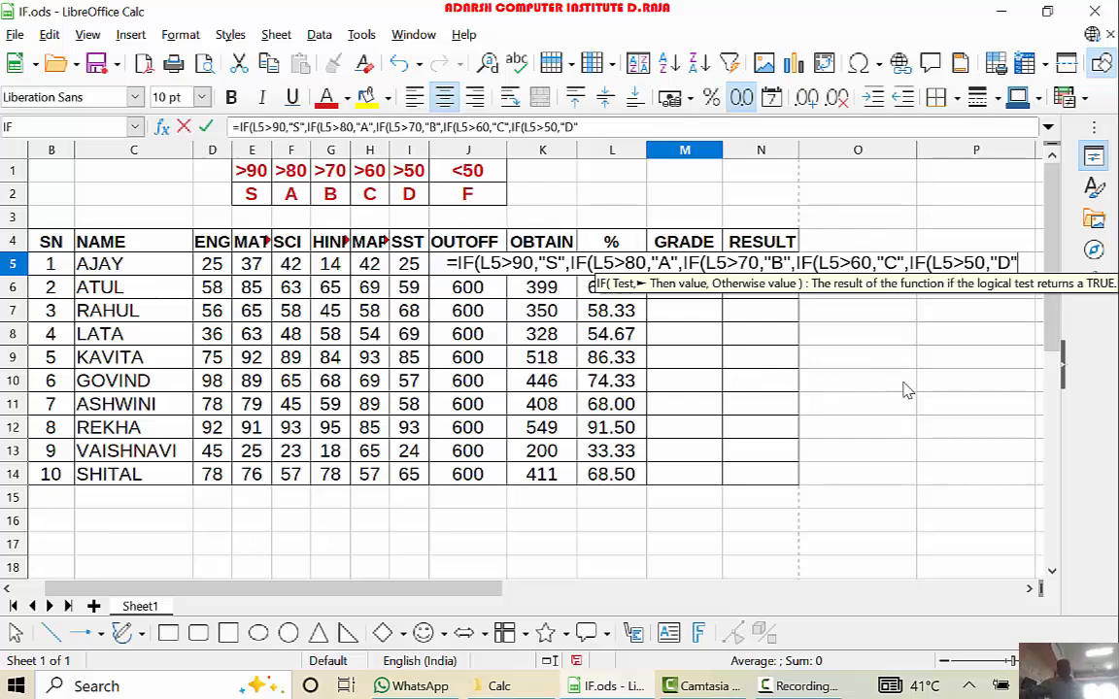
- Finish the M5 grade formula with "F" as the final otherwise value, close the parentheses and enter it
type(",")
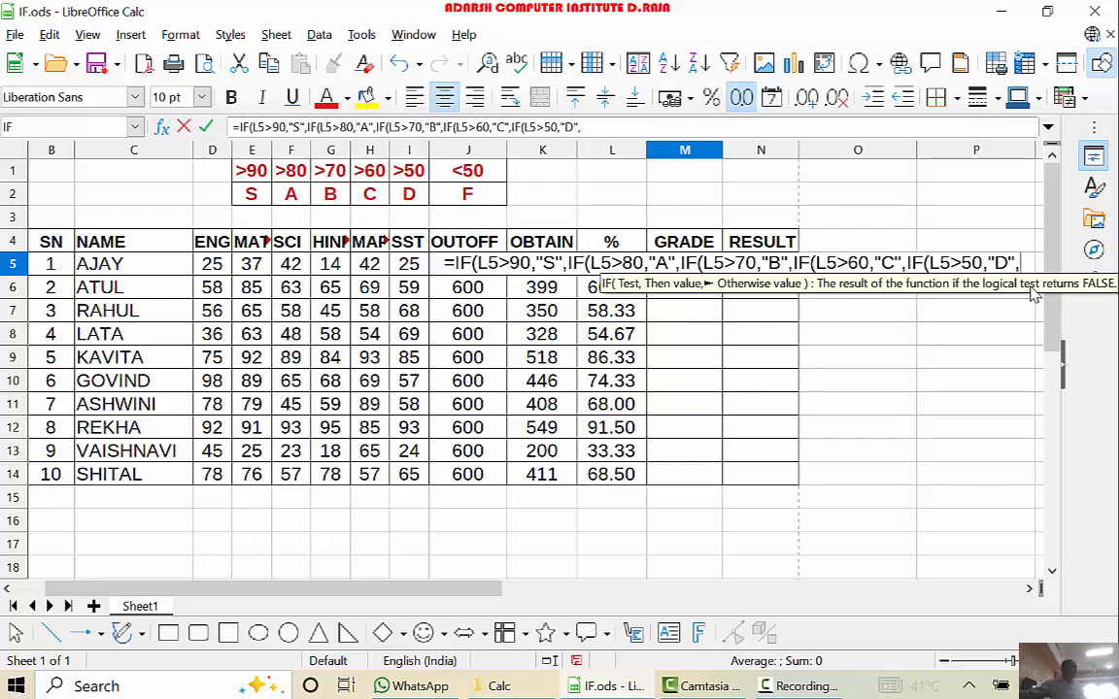
type("\"")
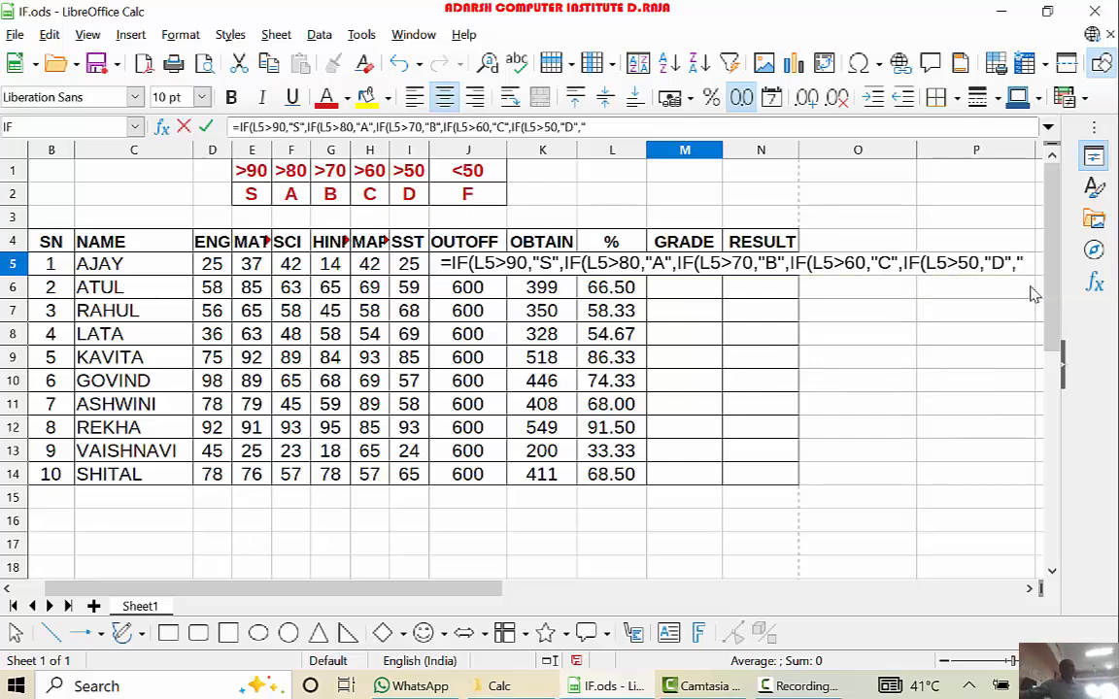
type("F")
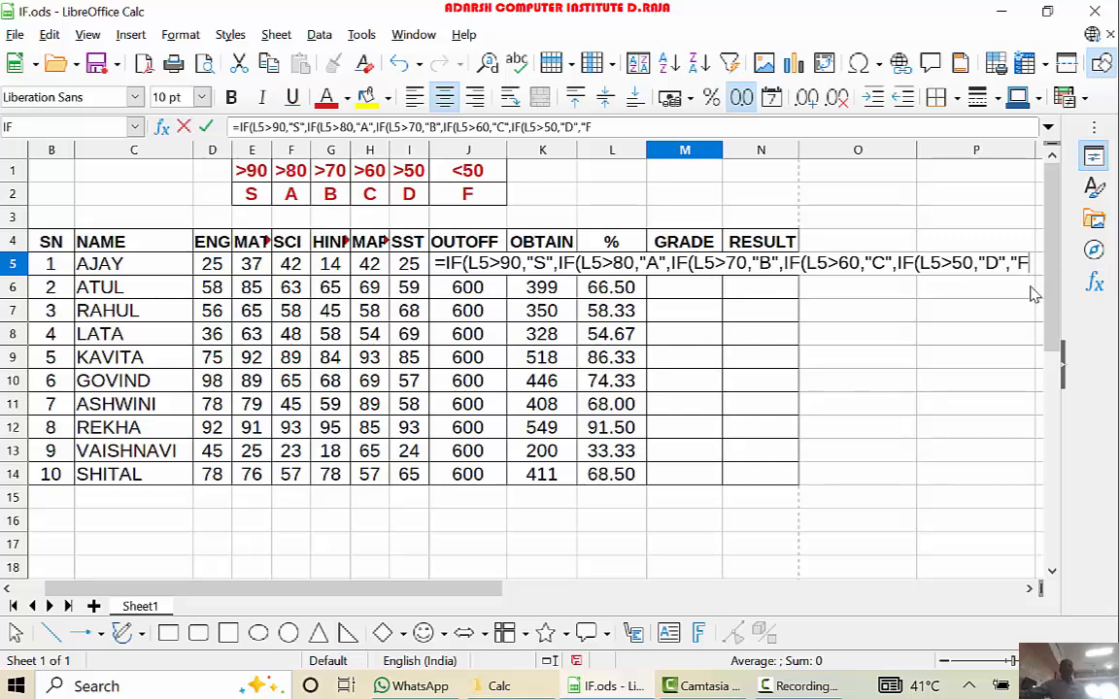
type("\")")
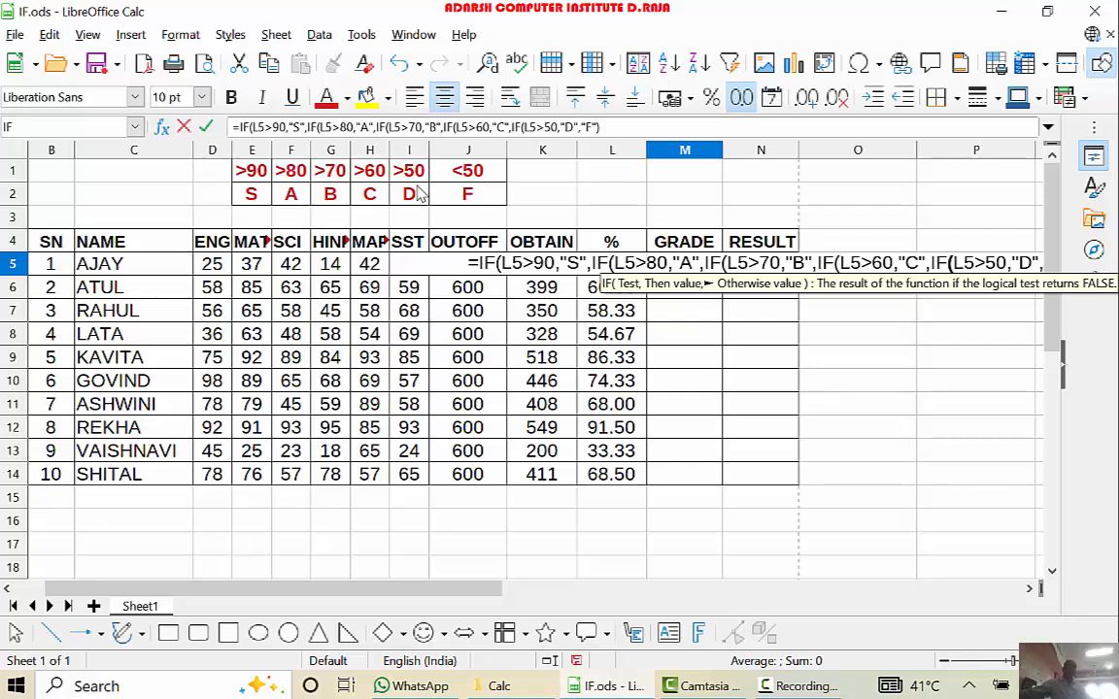
key("Return")
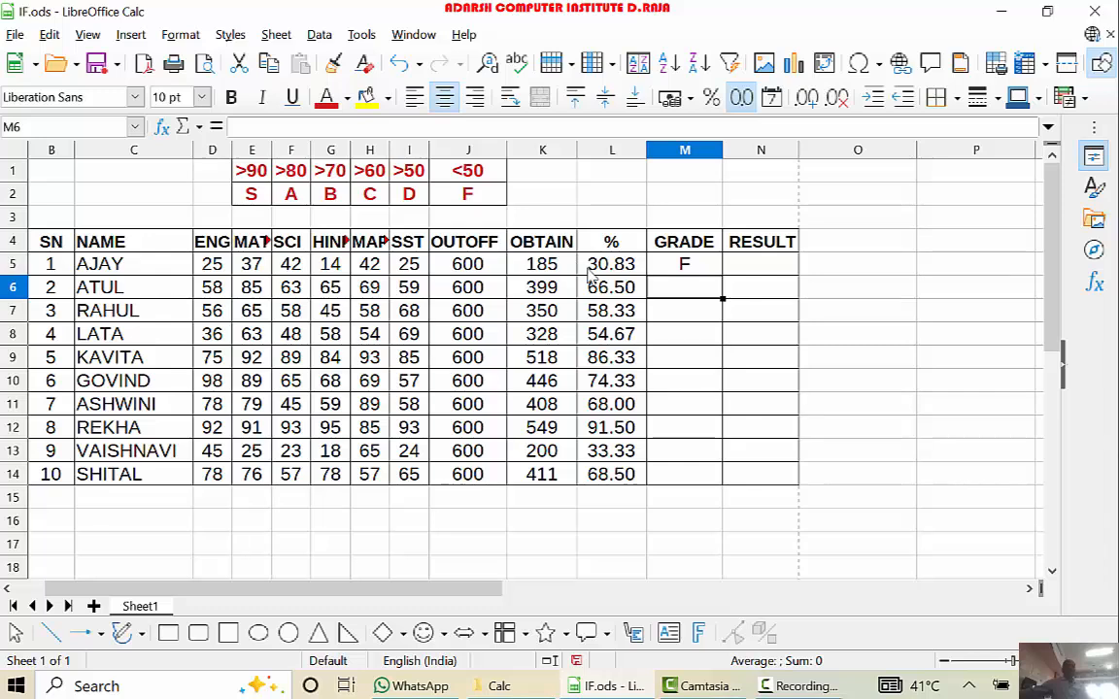
- Fill the M5 grade formula down the GRADE column through M14
left_click(640, 273)
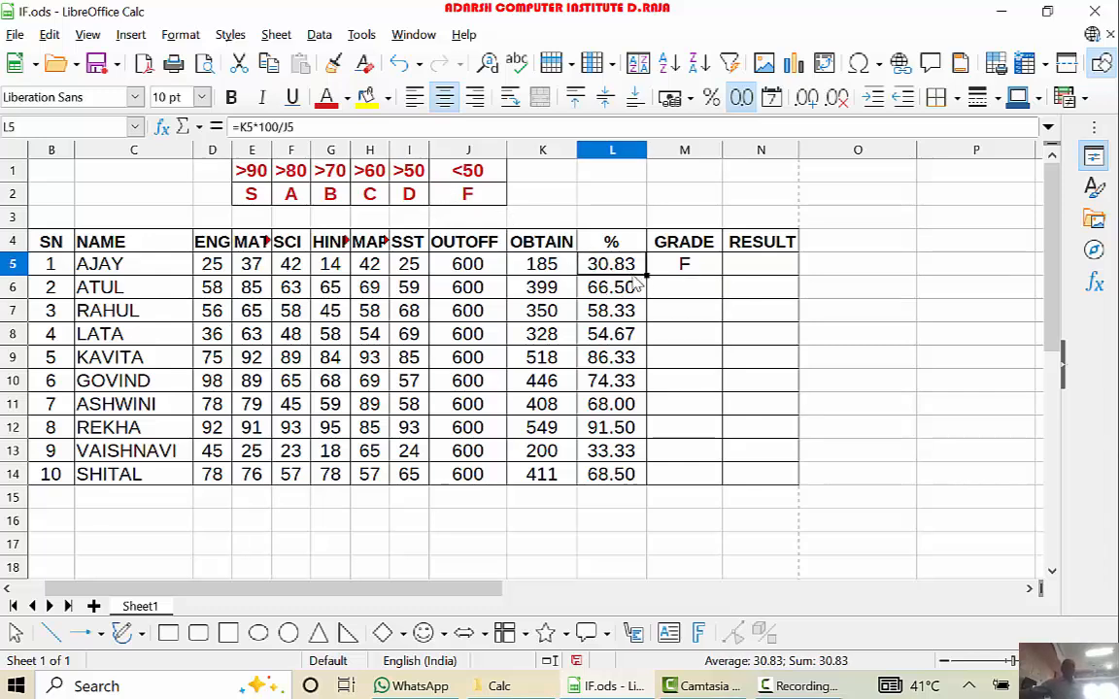
left_click(685, 268)
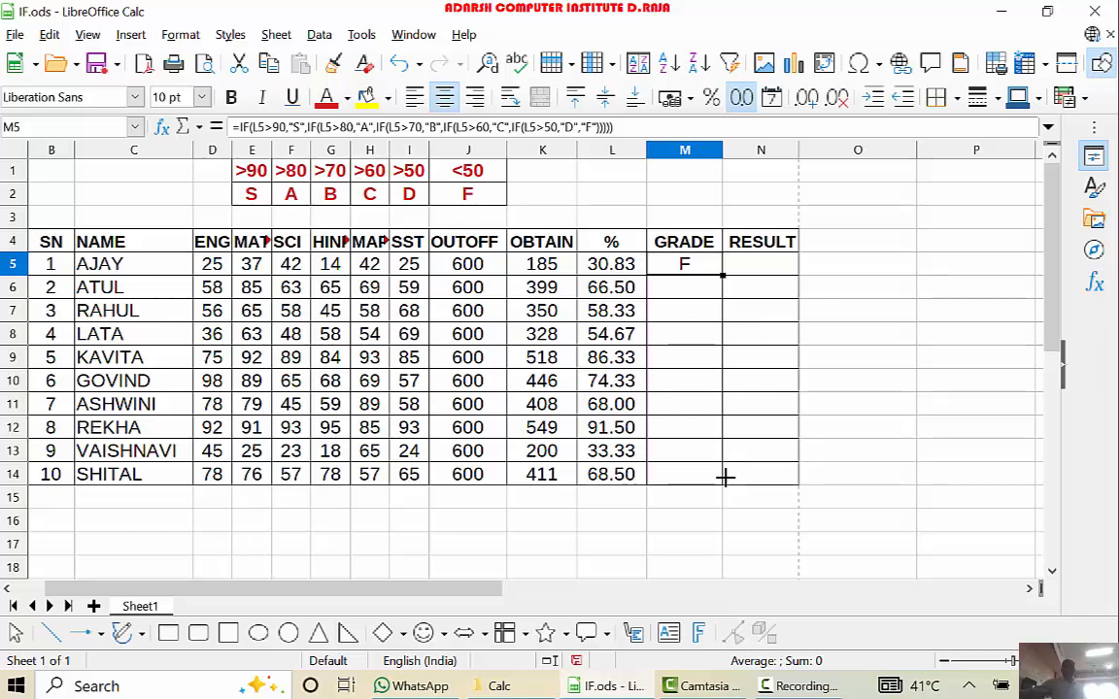
left_click_drag(725, 476, 724, 474)
- Check each student's percentage in column L against the grade in column M for rows 6 to 14
left_click(614, 284)
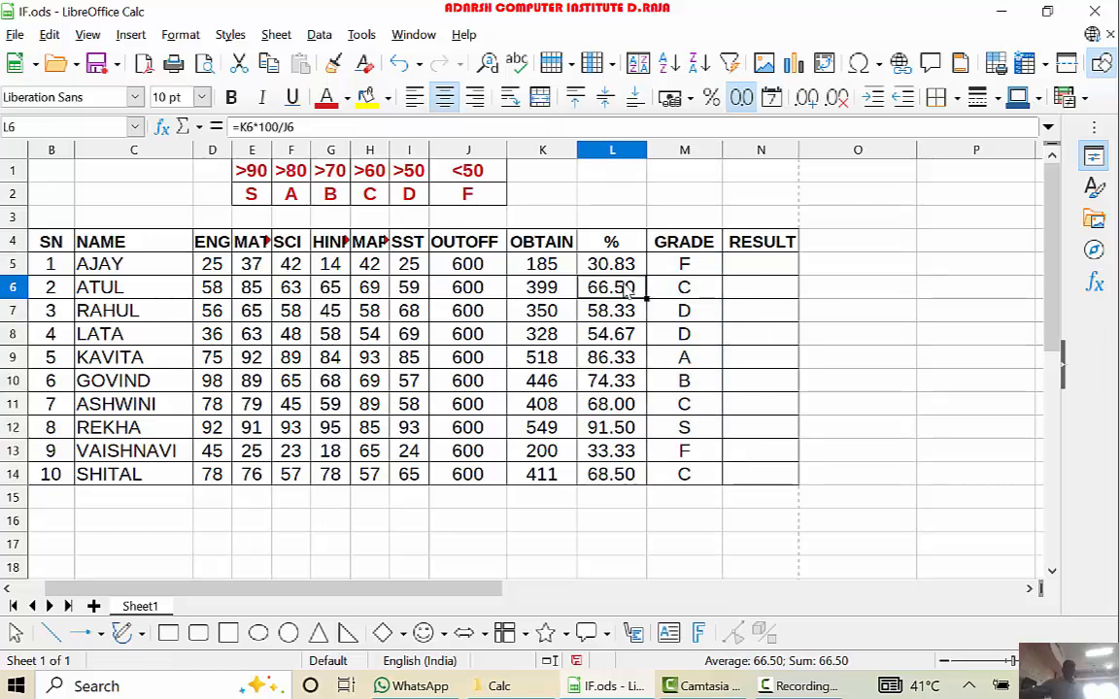
left_click(675, 290)
left_click(632, 309)
left_click(660, 311)
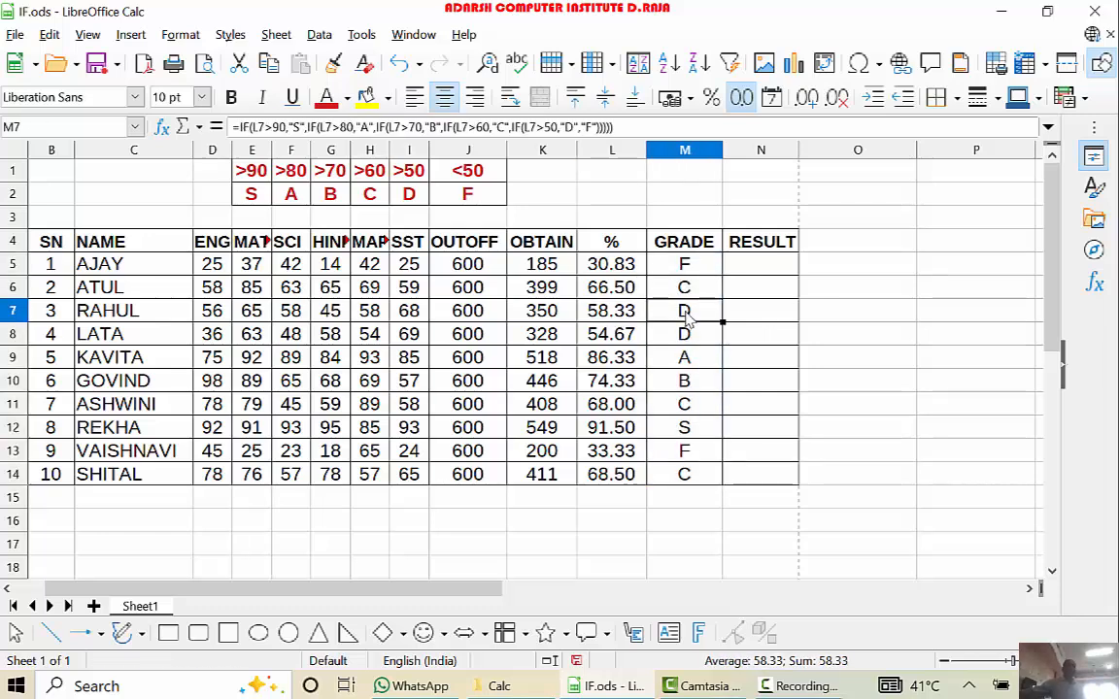
left_click(626, 334)
left_click(660, 339)
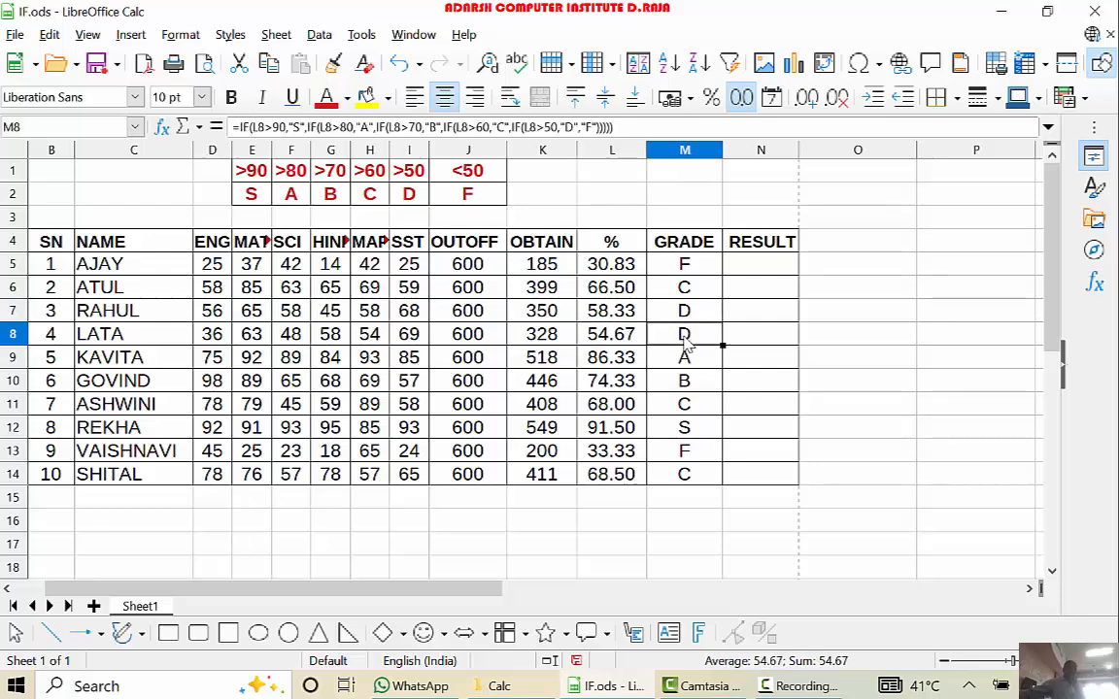
left_click(626, 357)
left_click(685, 363)
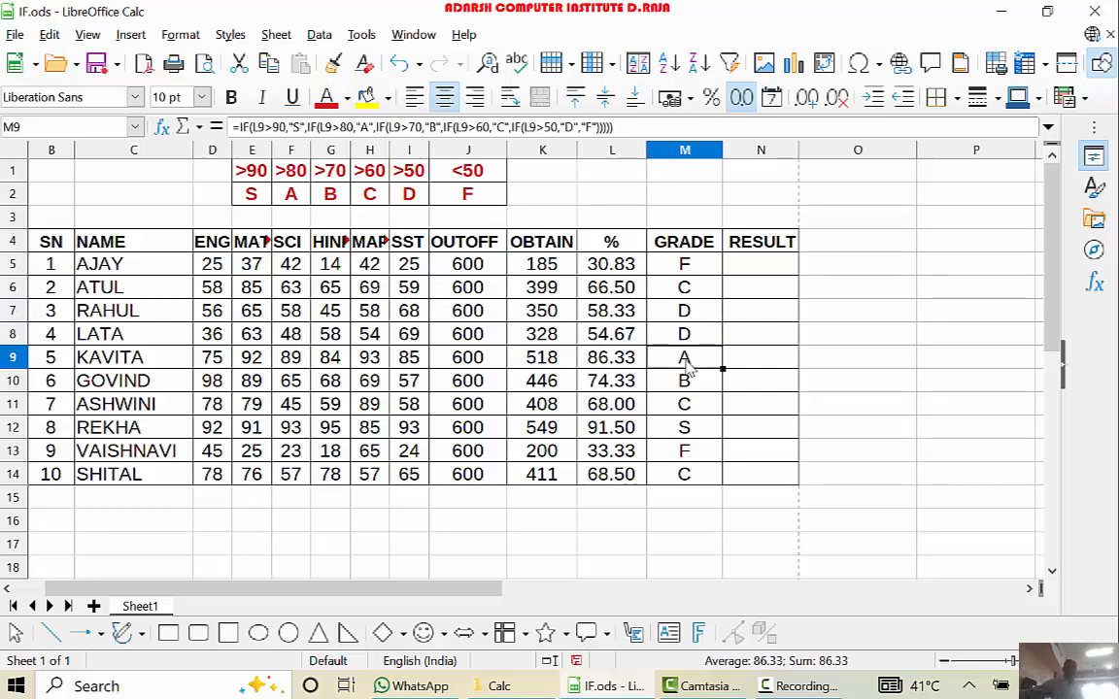
left_click(622, 381)
left_click(695, 386)
left_click(612, 404)
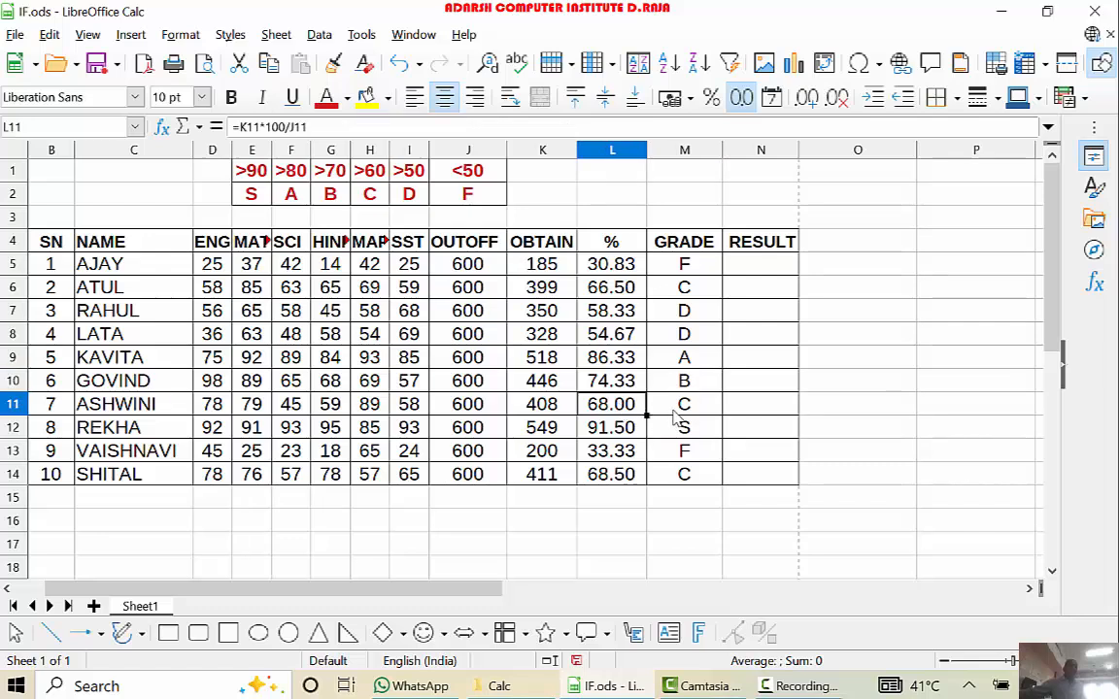
left_click(685, 406)
left_click(612, 433)
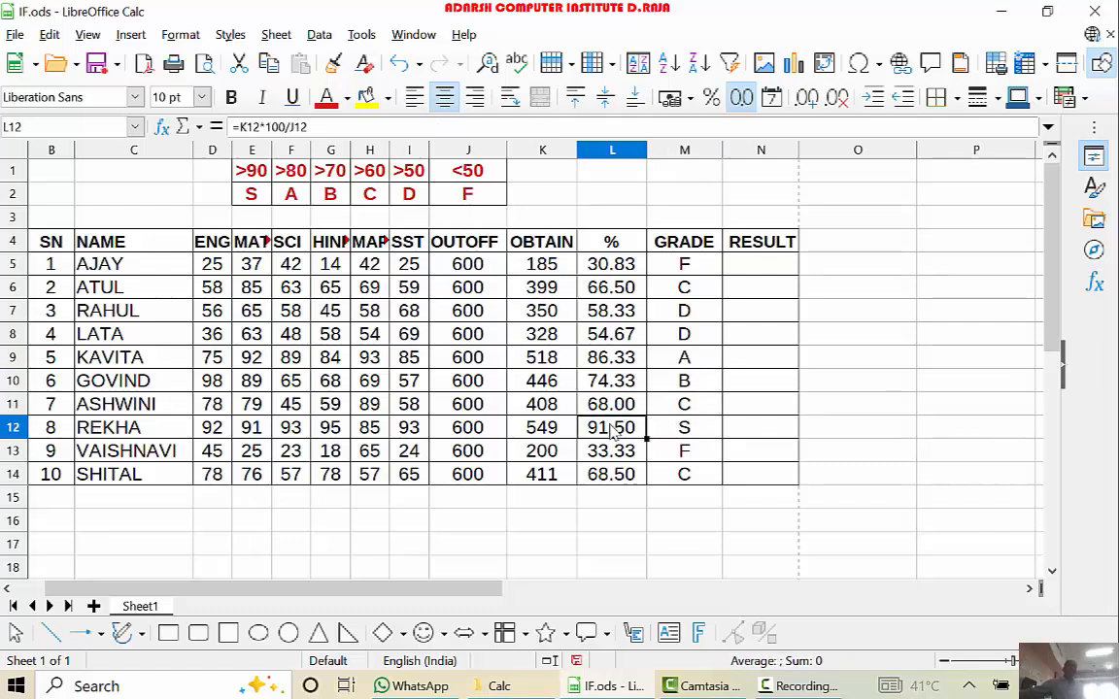
left_click(680, 436)
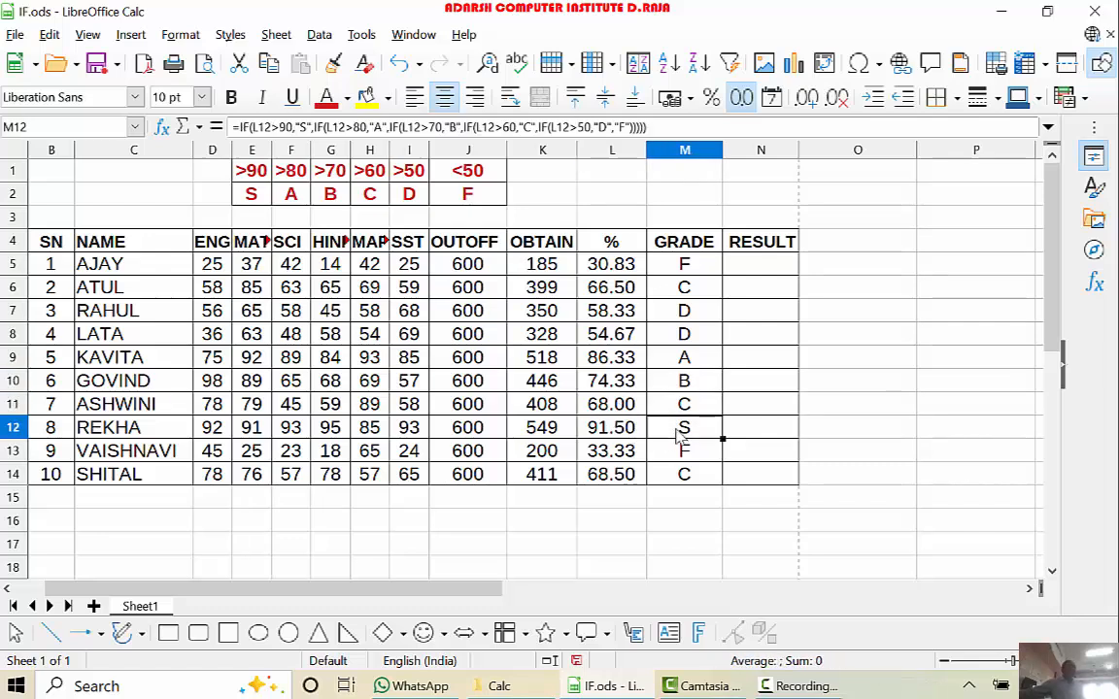
left_click(607, 450)
left_click(701, 457)
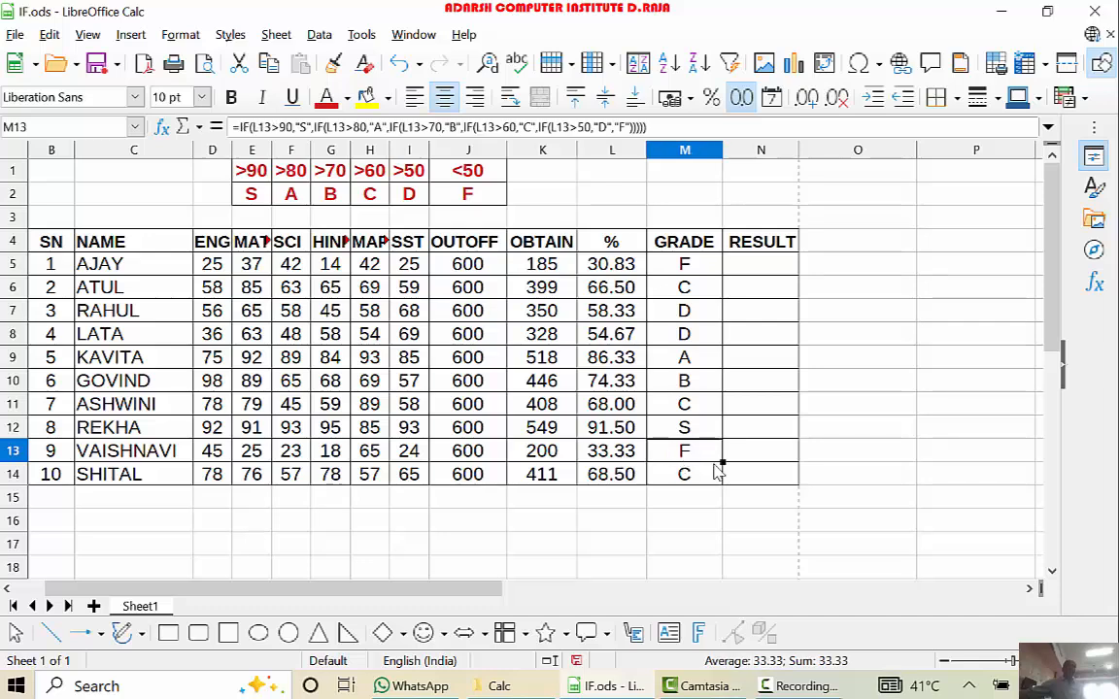
left_click(624, 475)
left_click(704, 475)
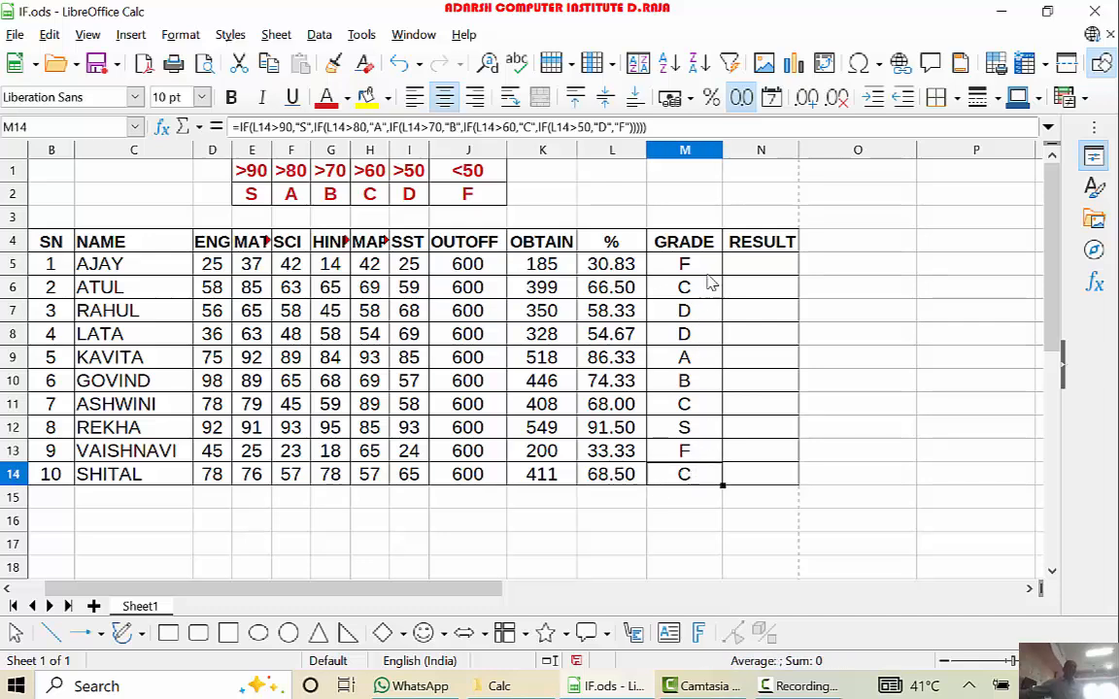
- Format the grades in M5:M14 with a yellow background and bold red text
left_click_drag(711, 266, 720, 490)
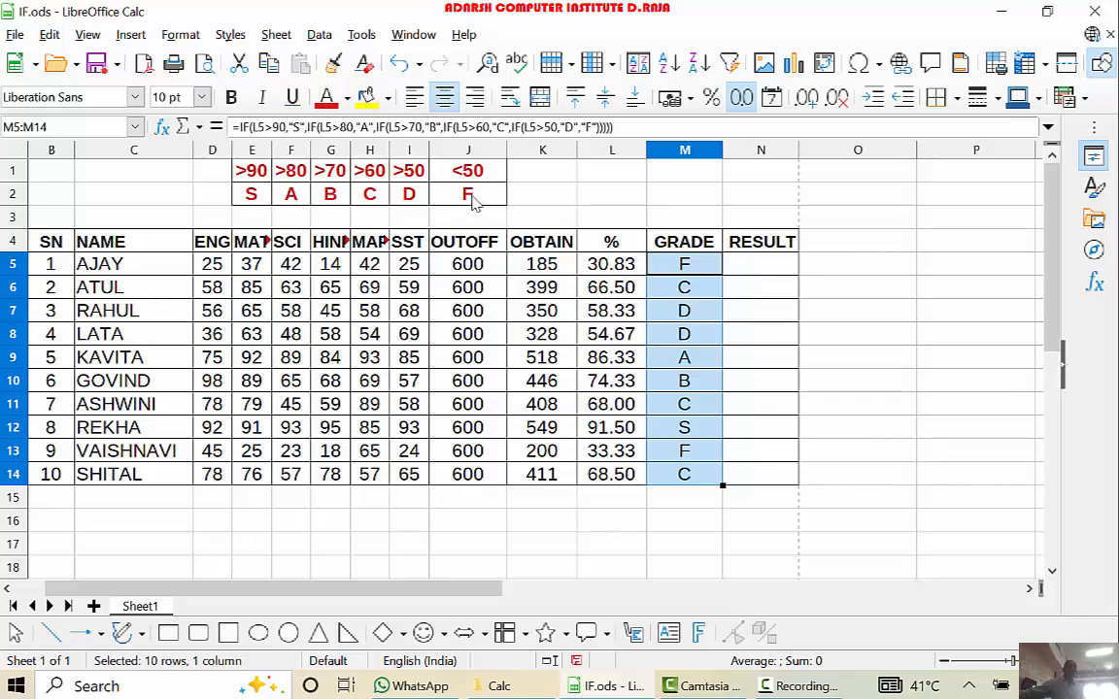
left_click(367, 97)
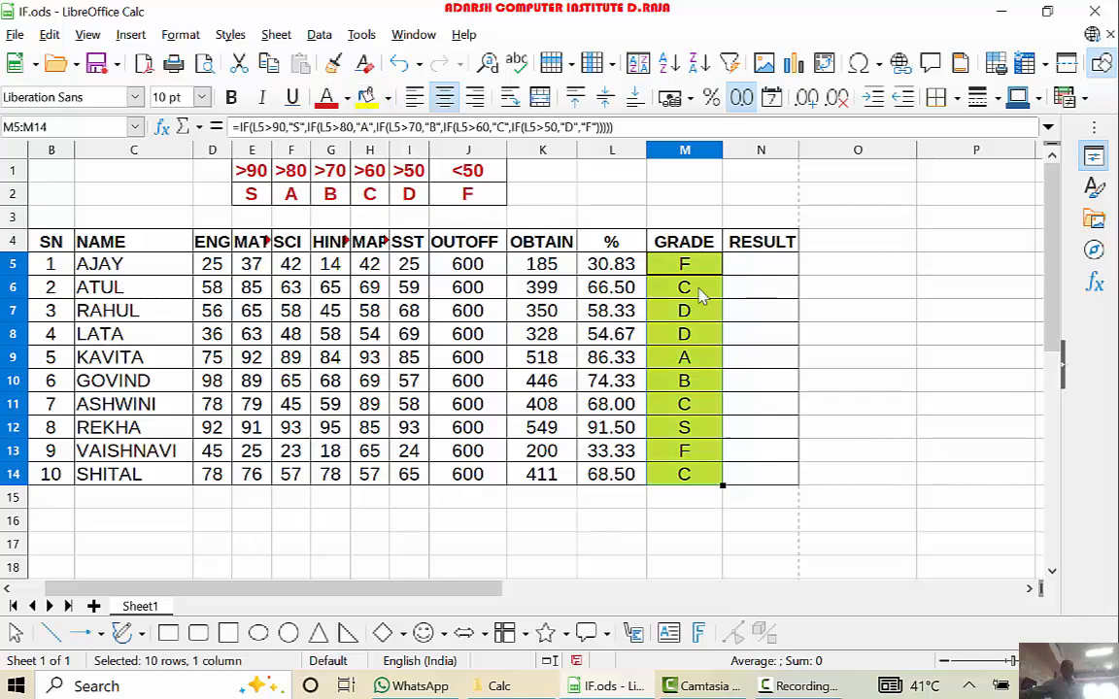
left_click(231, 97)
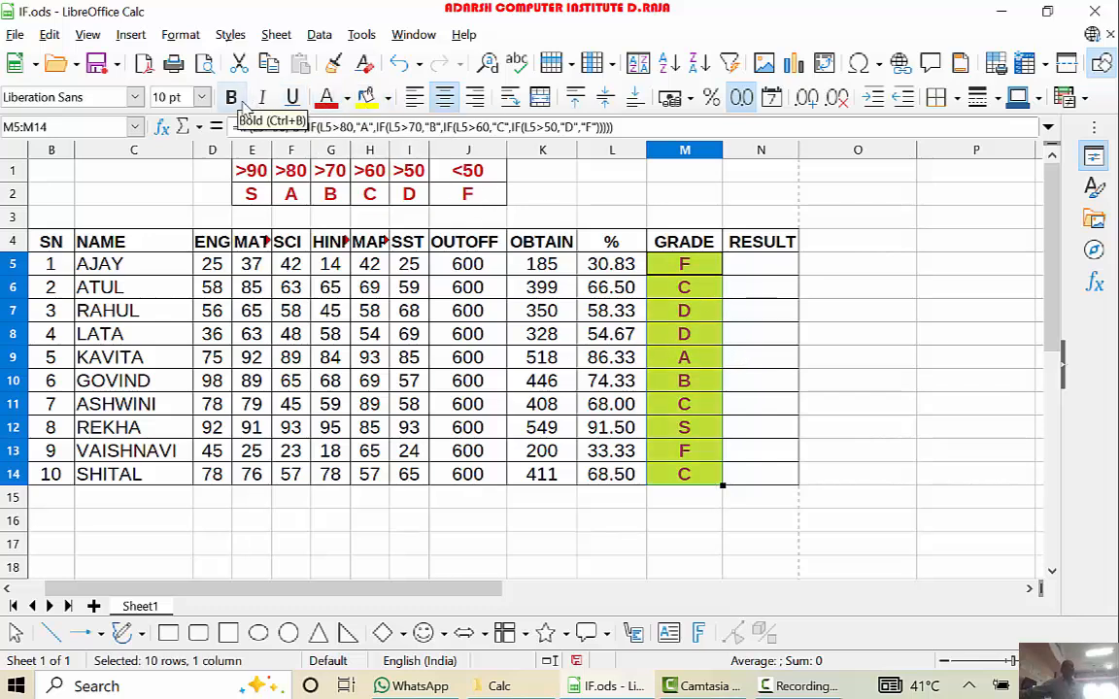
- Start the RESULT formula in N5 with an IF test on the percentage: =IF(L5>50
left_click(765, 276)
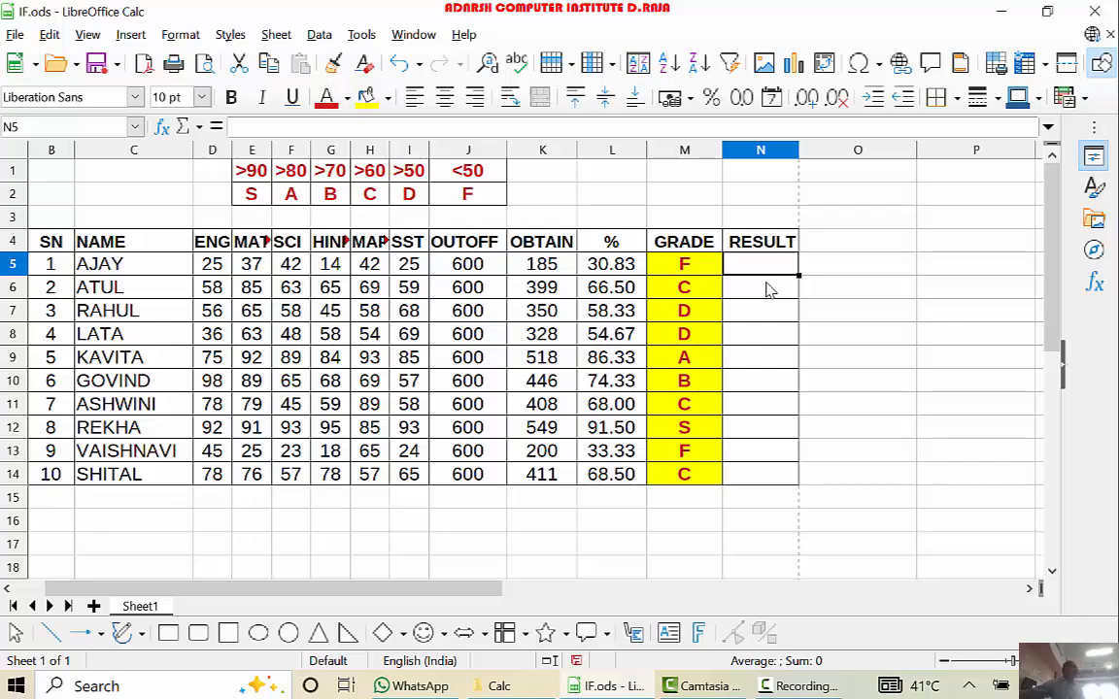
type("=")
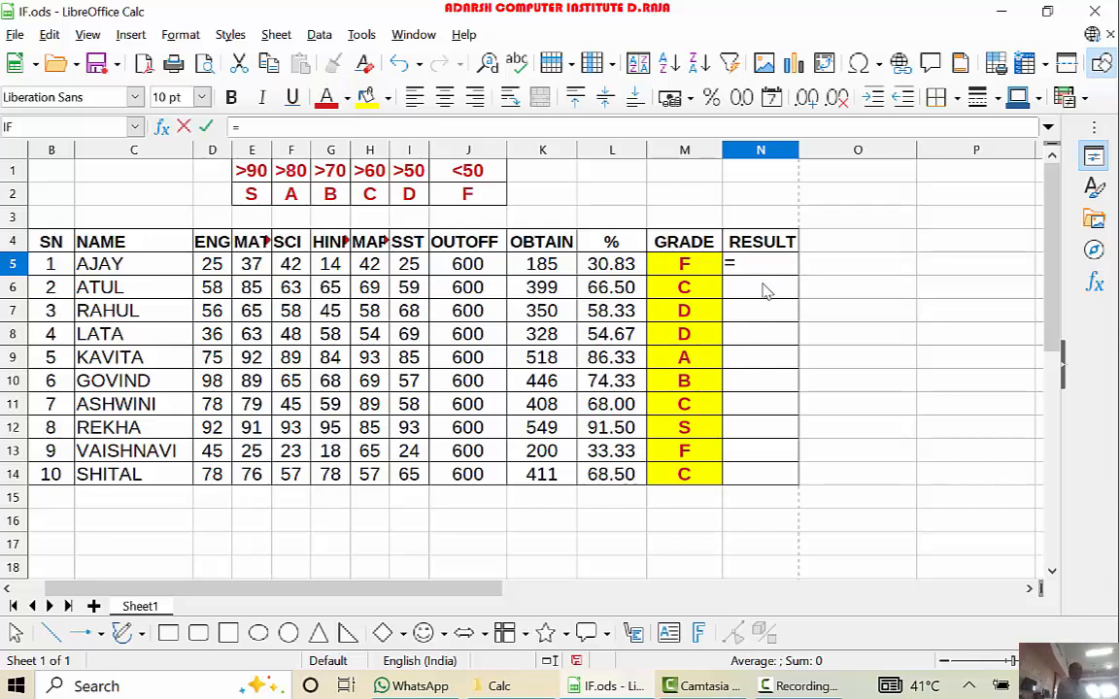
type("IF(")
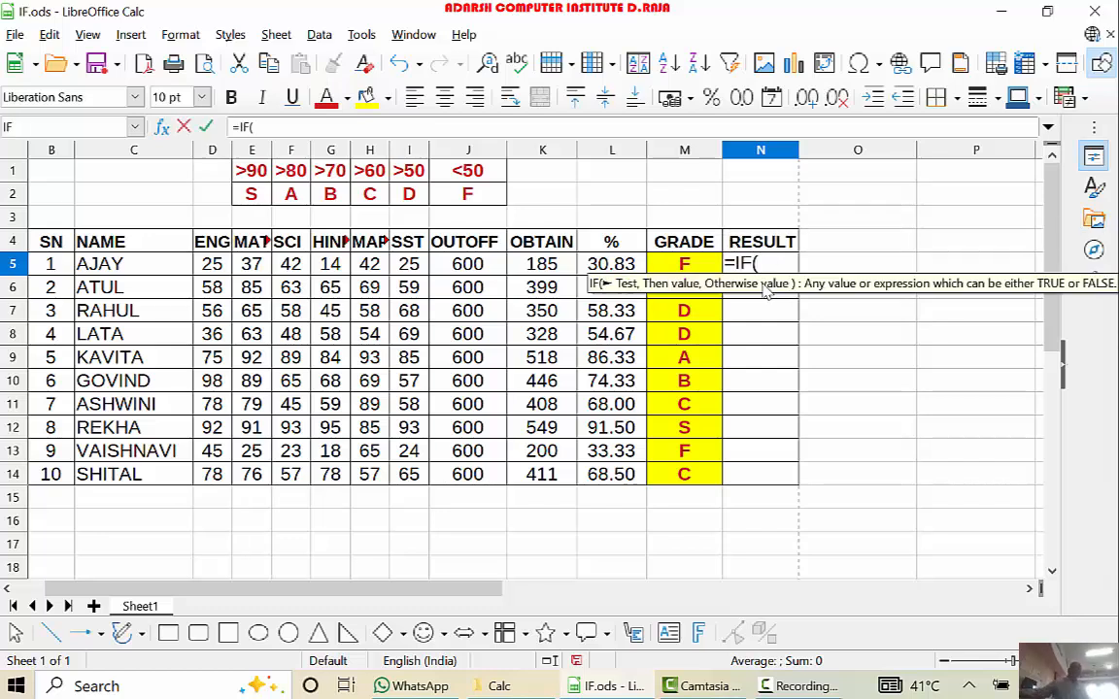
left_click(629, 269)
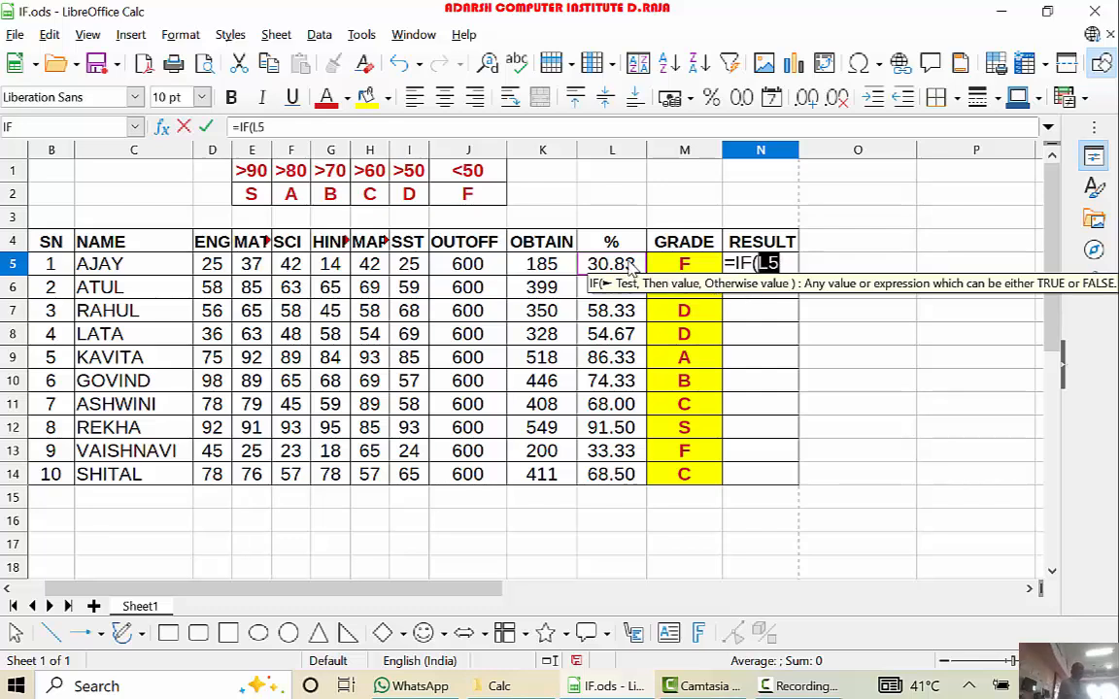
type(">")
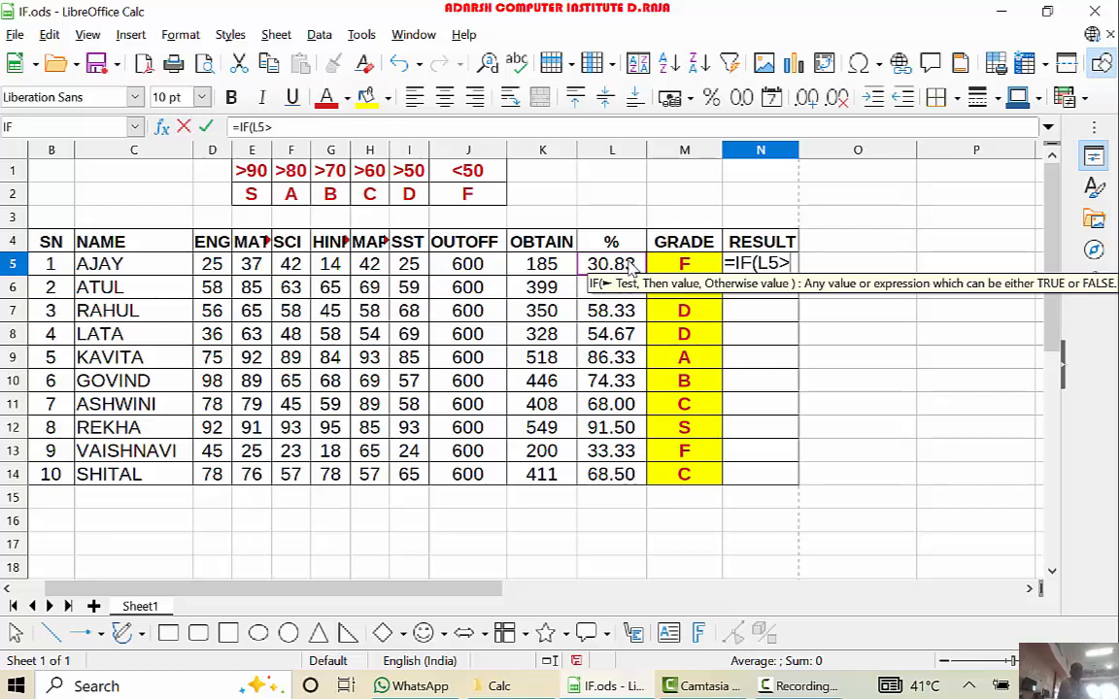
type("50")
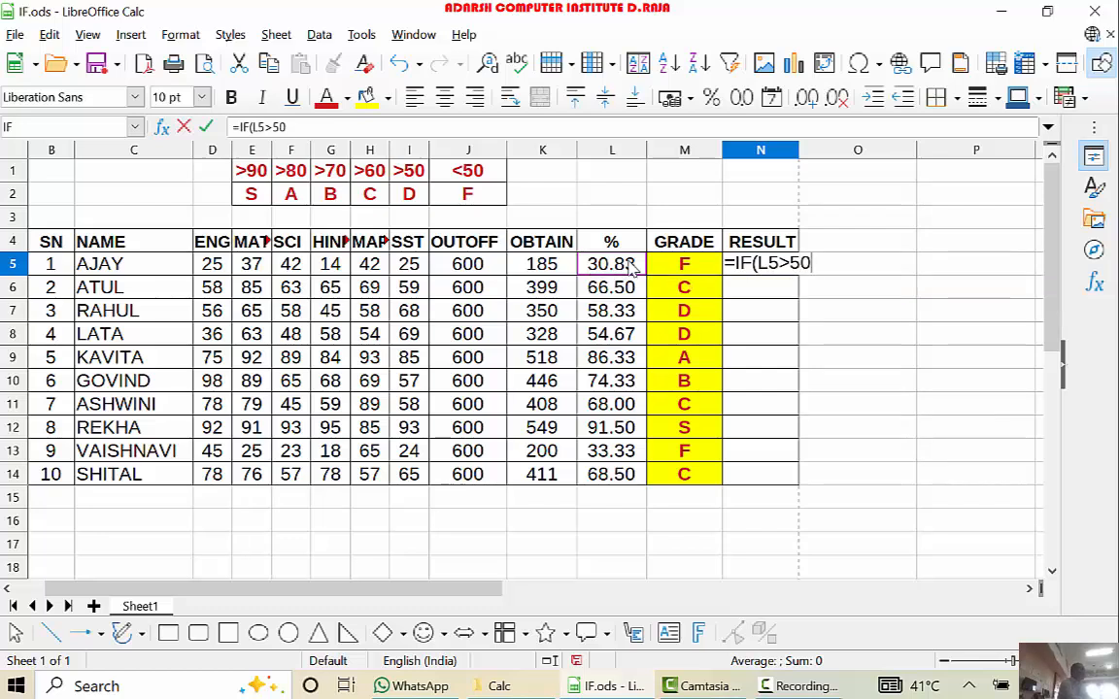
type(",\"PASS\",")
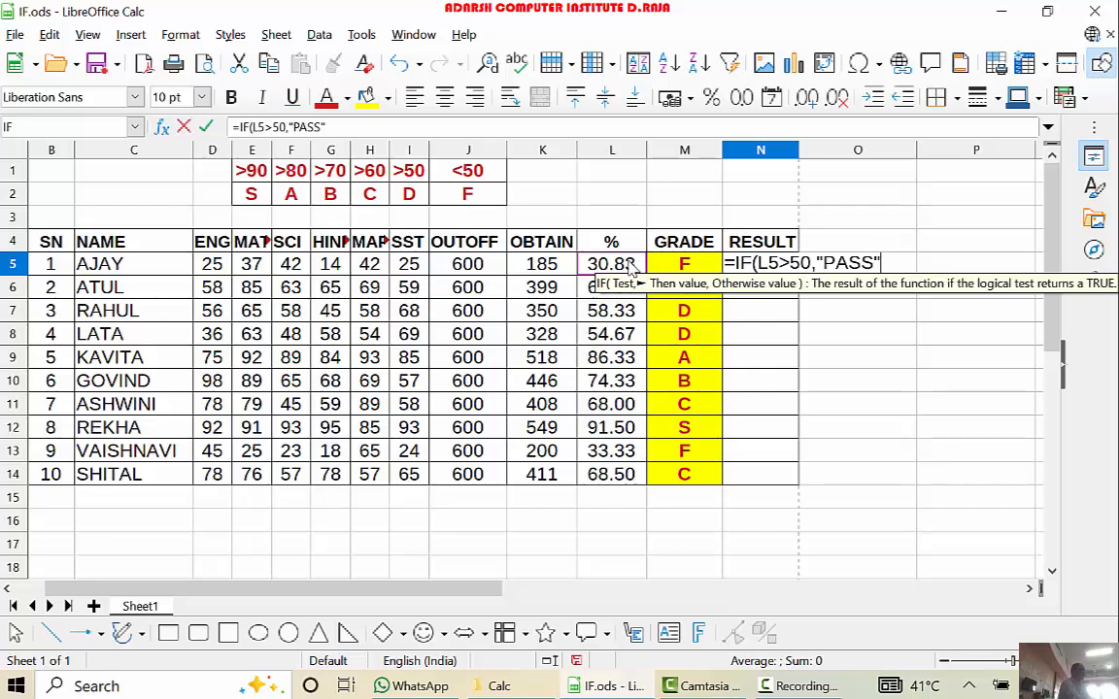
type("\"")
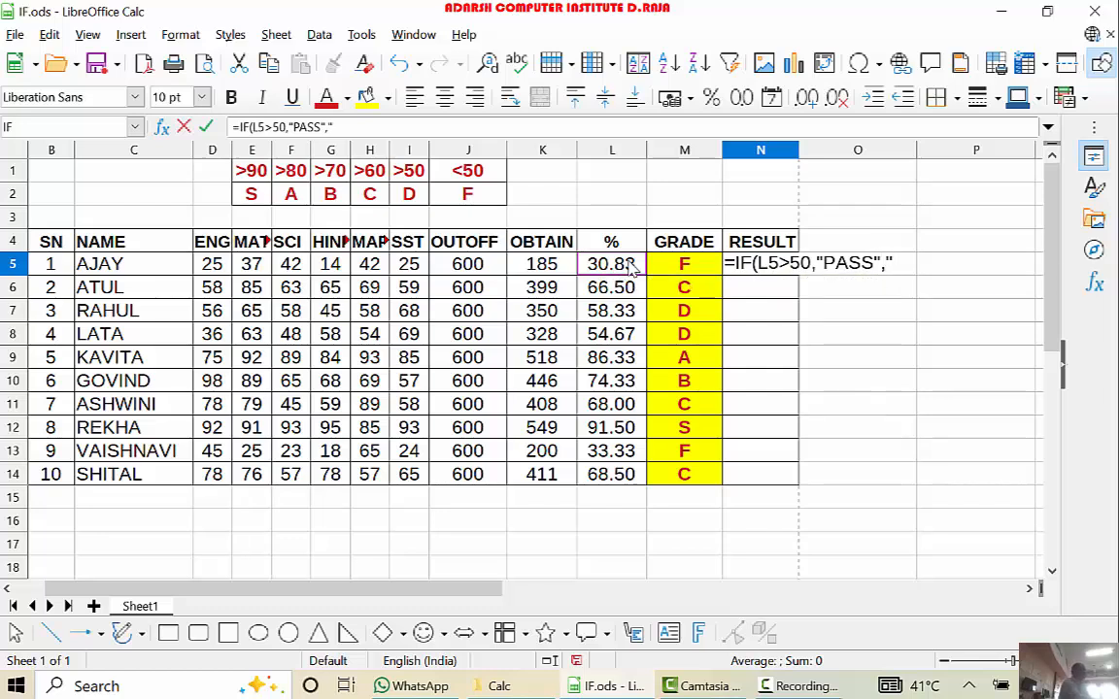
type("FAIL\")")
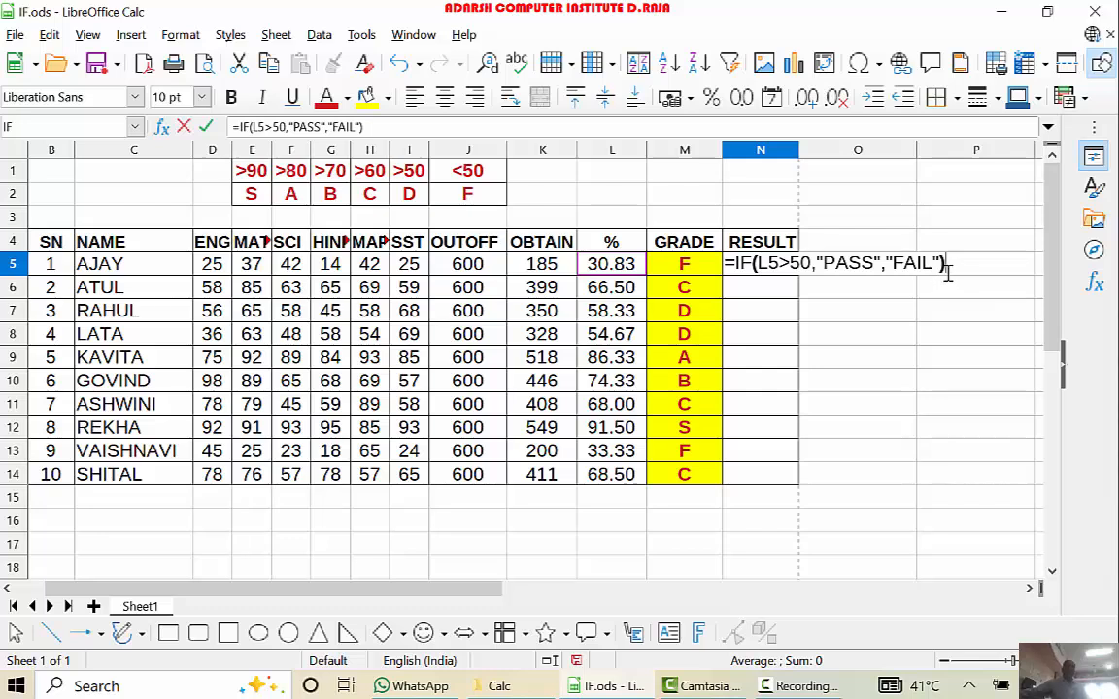
- Complete the N5 formula with "PASS" as the then value and "FAIL" as the otherwise value, and enter it
key("Return")
- Fill the N5 result formula down the RESULT column through N14
left_click(761, 265)
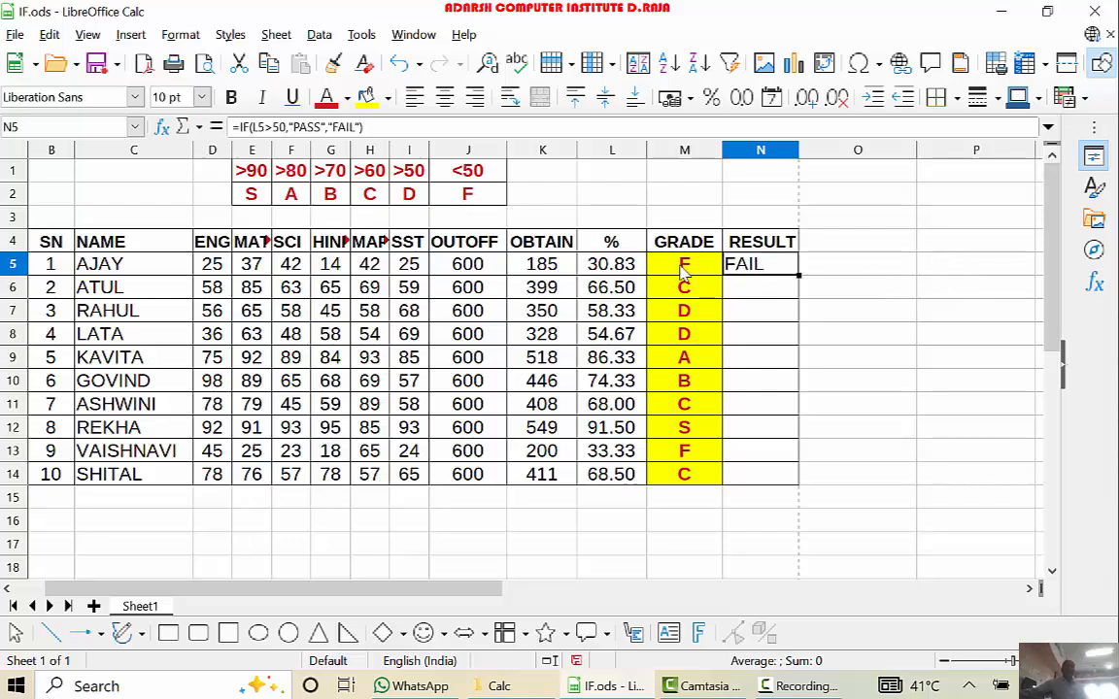
left_click_drag(805, 309, 800, 485)
left_click(872, 425)
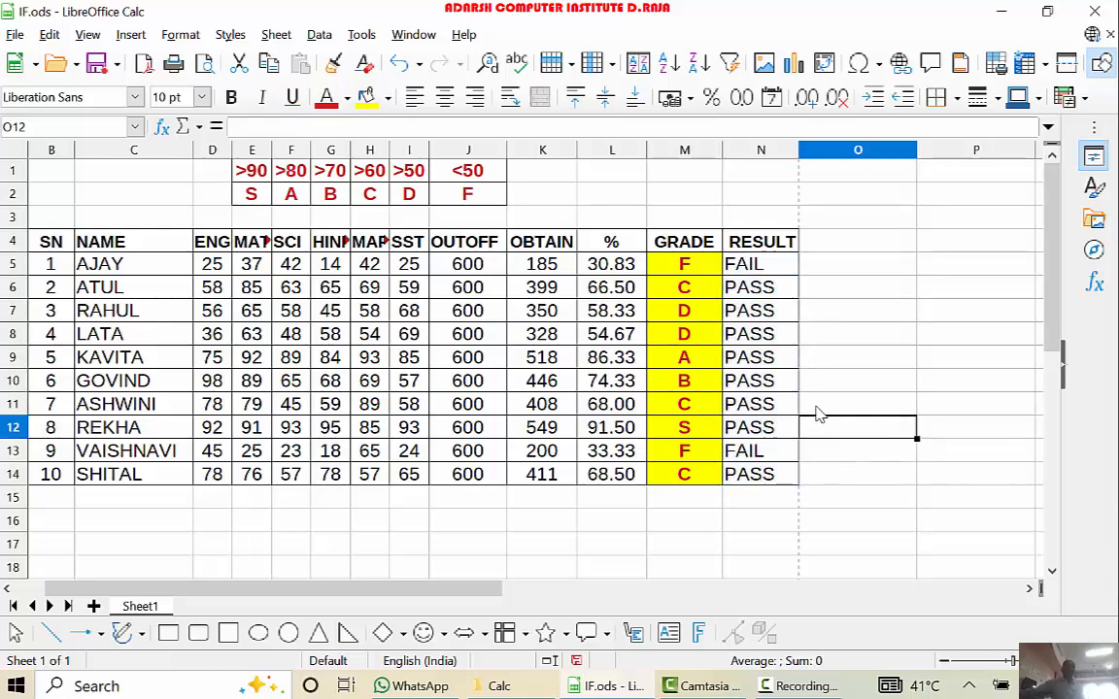
left_click(691, 453)
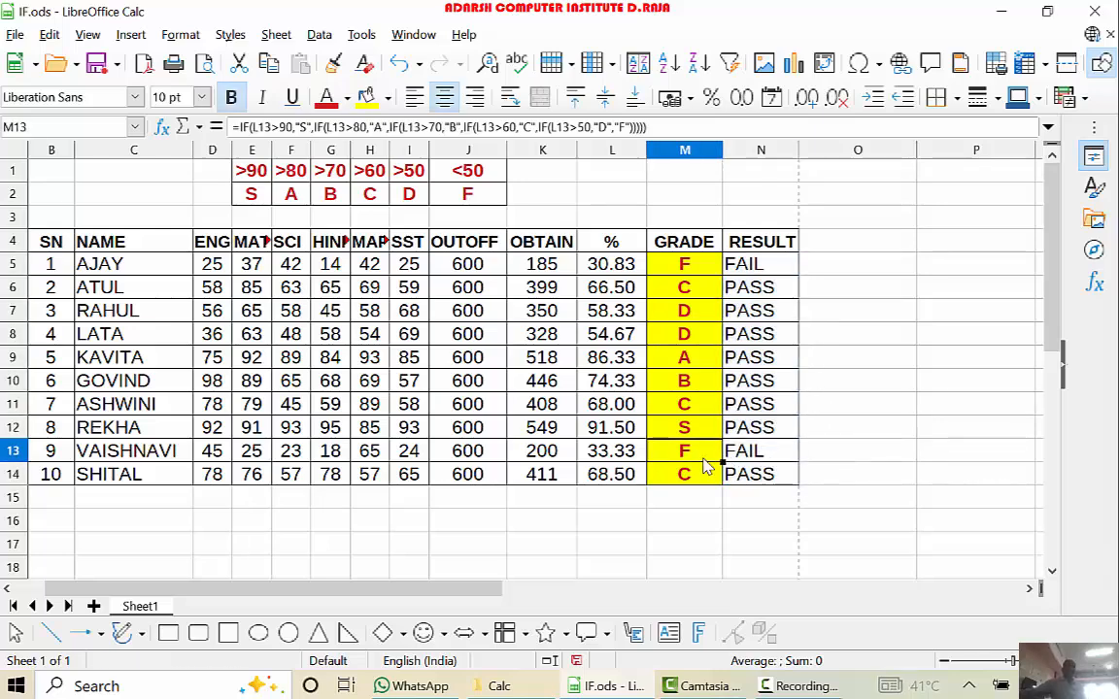
- Center the results in N5:N14 horizontally
left_click_drag(766, 264, 779, 475)
left_click(444, 97)
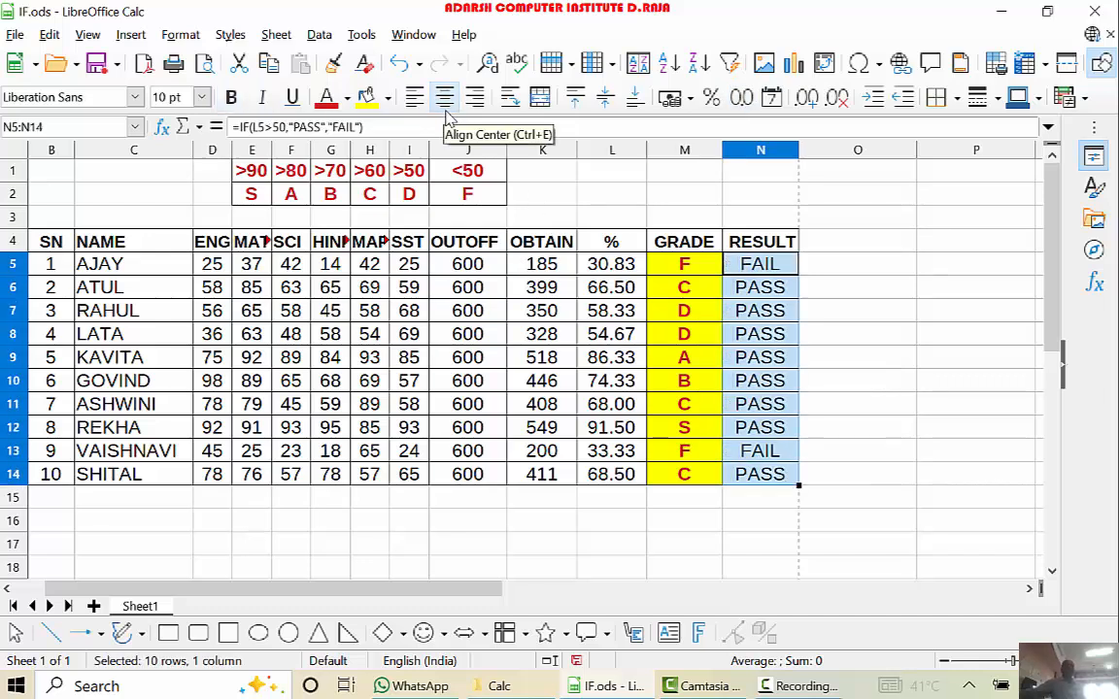
left_click(763, 358)
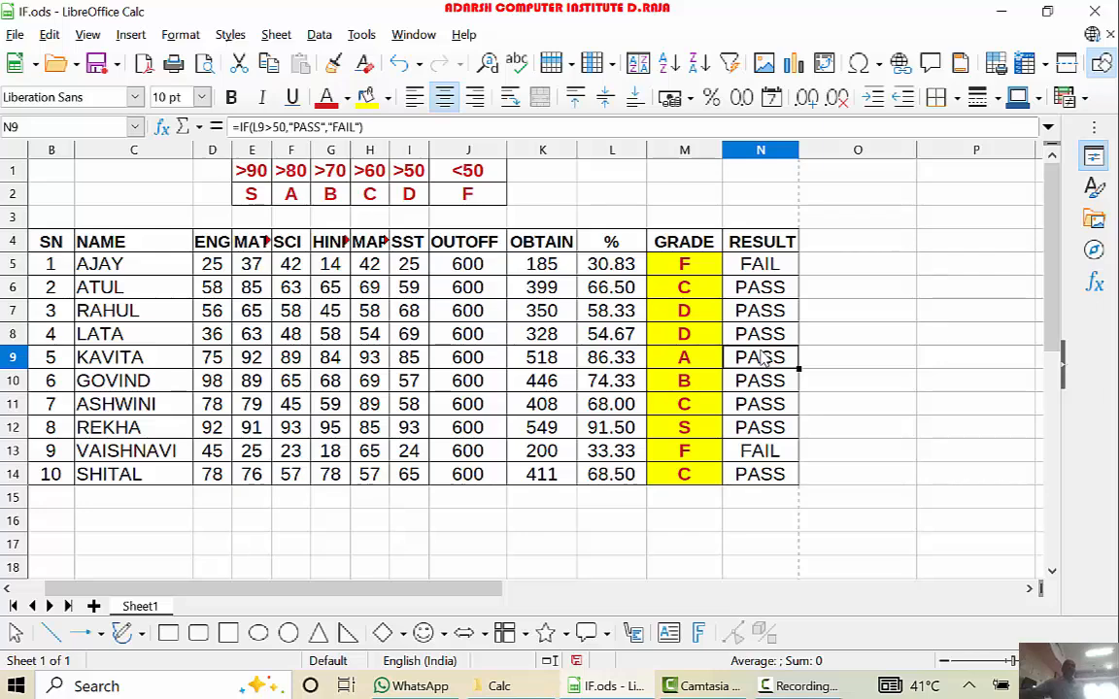